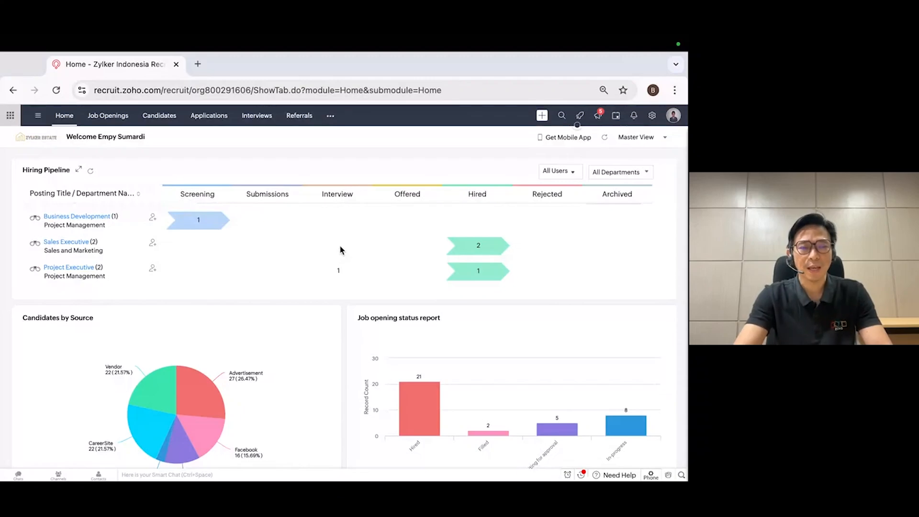
# Examine the Hiring Pipeline on the home dashboard and open the hired applications for the Sales Executive posting
pyautogui.scroll(-2, 262, 249)
pyautogui.scroll(2, 262, 249)
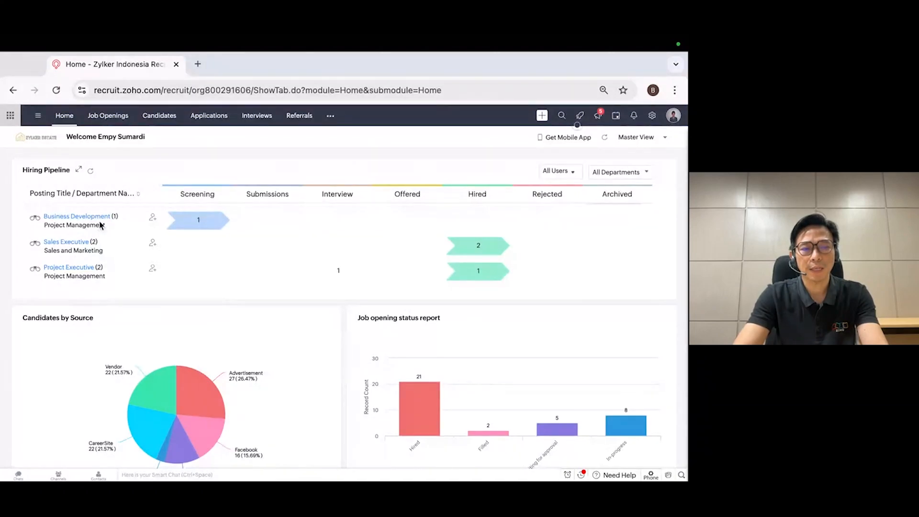
pyautogui.scroll(-1, 95, 233)
pyautogui.scroll(1, 95, 233)
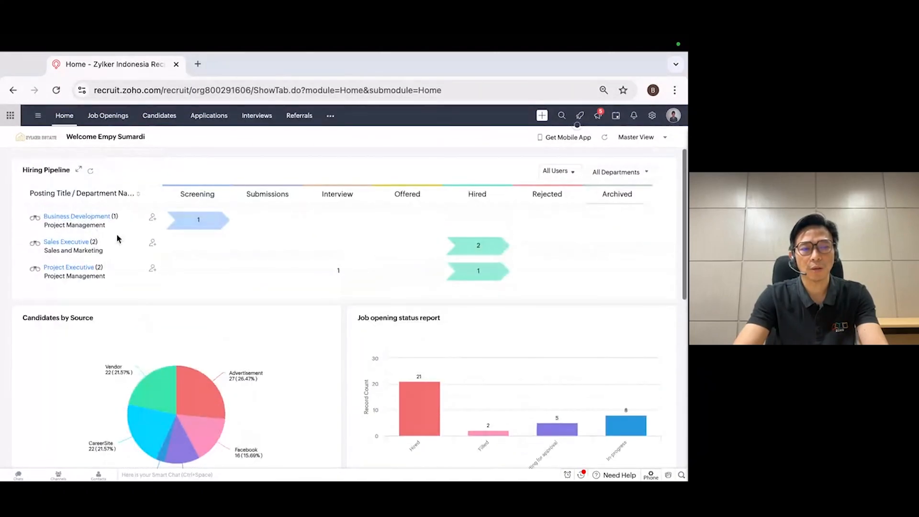
pyautogui.scroll(-1, 116, 234)
pyautogui.scroll(1, 116, 233)
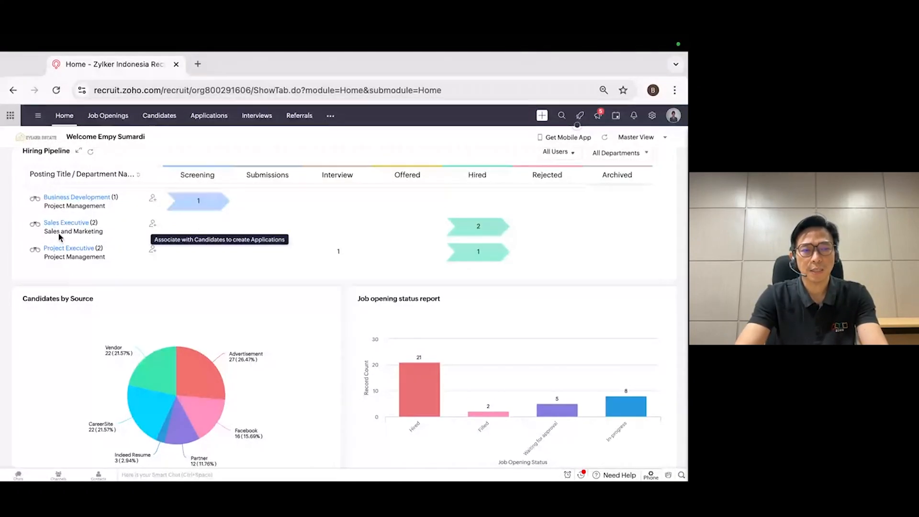
pyautogui.click(481, 229)
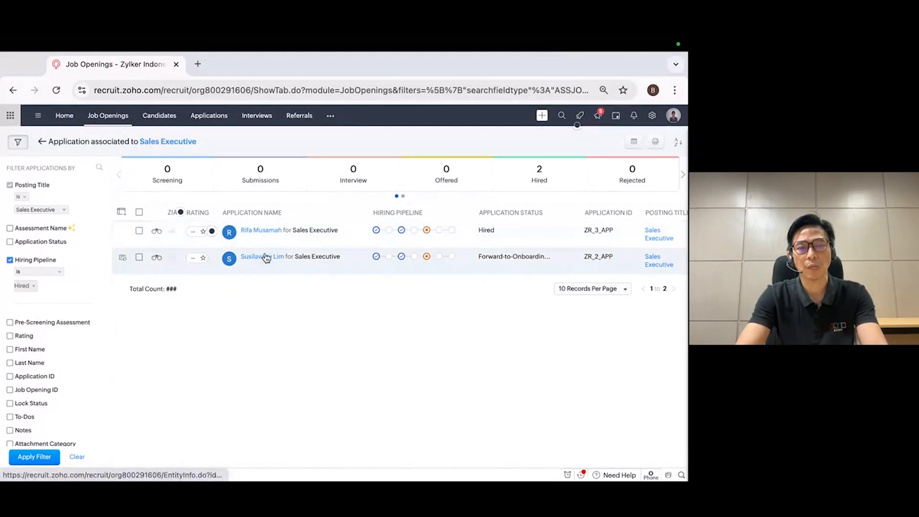
# Return to the home dashboard and open the detailed Candidates by Source report from its pie chart
pyautogui.click(64, 117)
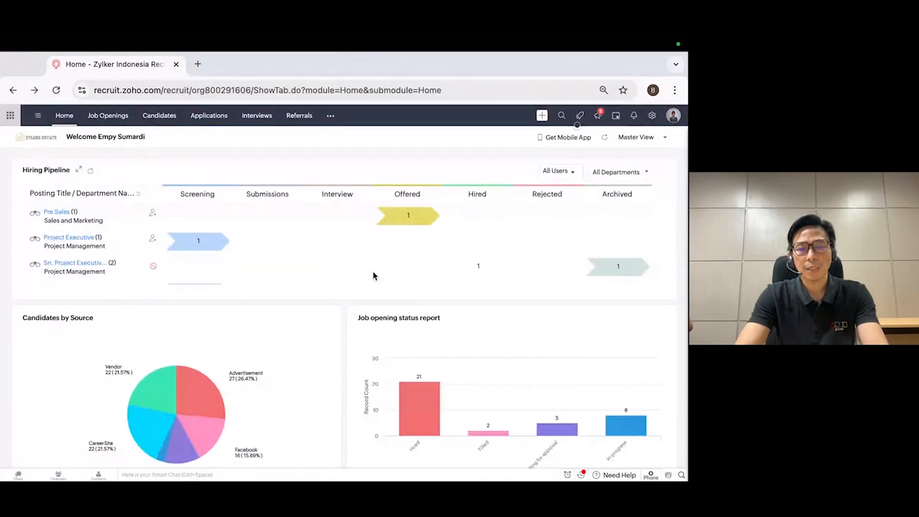
pyautogui.scroll(-1, 314, 344)
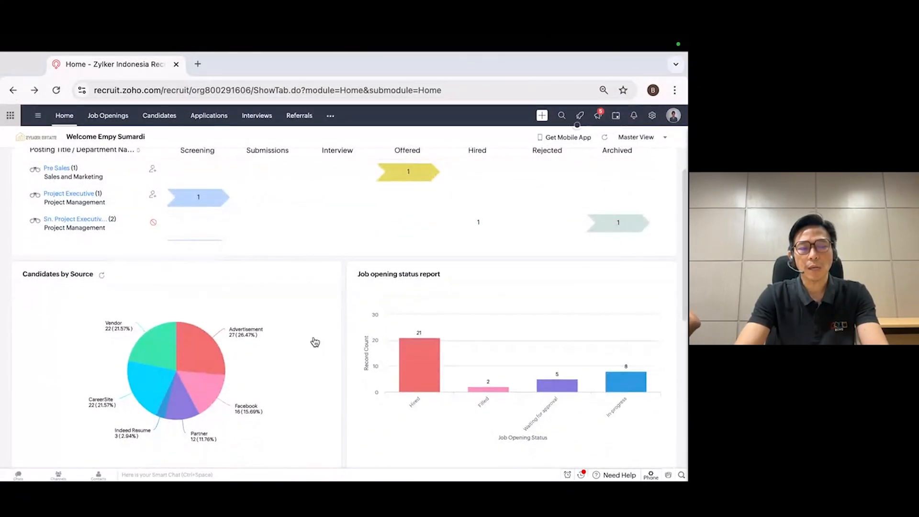
pyautogui.moveTo(189, 362)
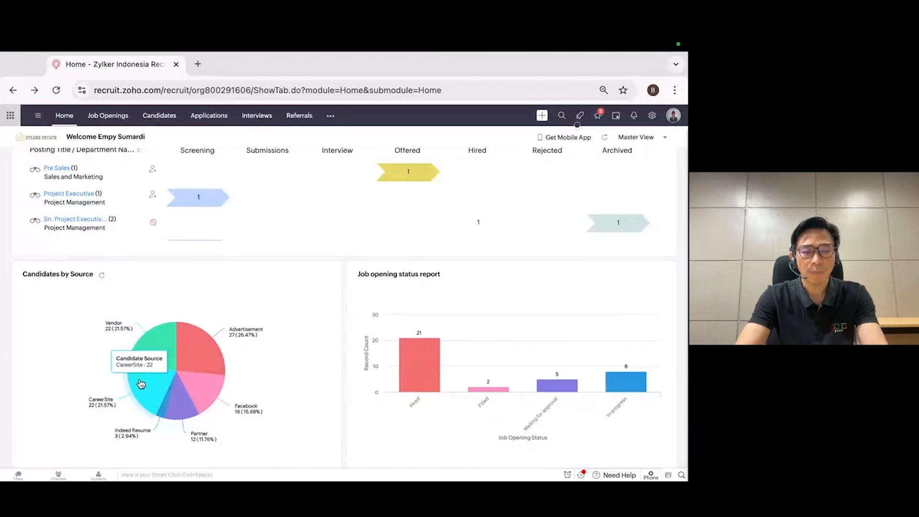
pyautogui.click(207, 395)
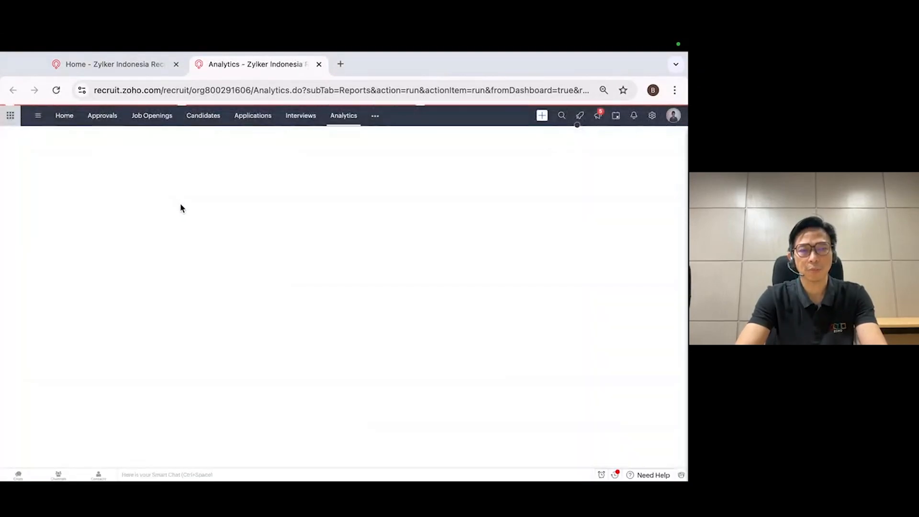
pyautogui.scroll(-4, 210, 271)
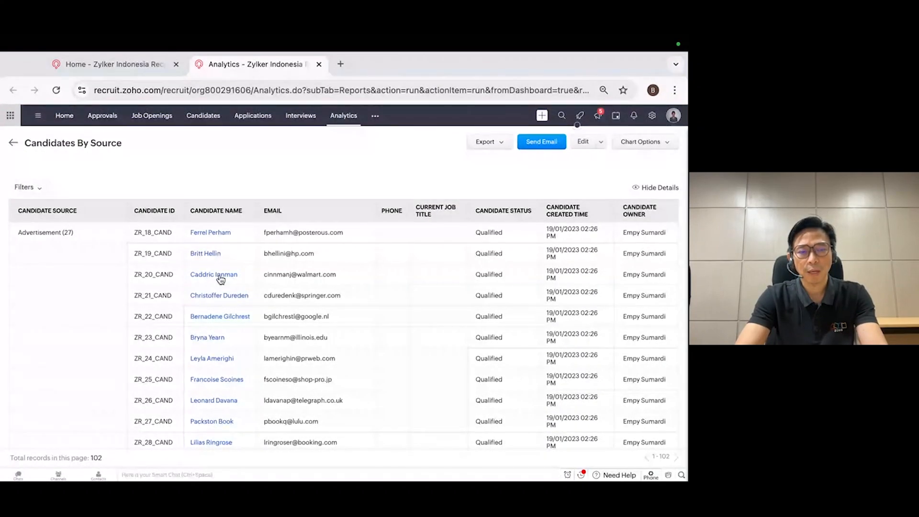
# View the details of the first Advertisement candidate in the report and close both the record and the report
pyautogui.click(214, 237)
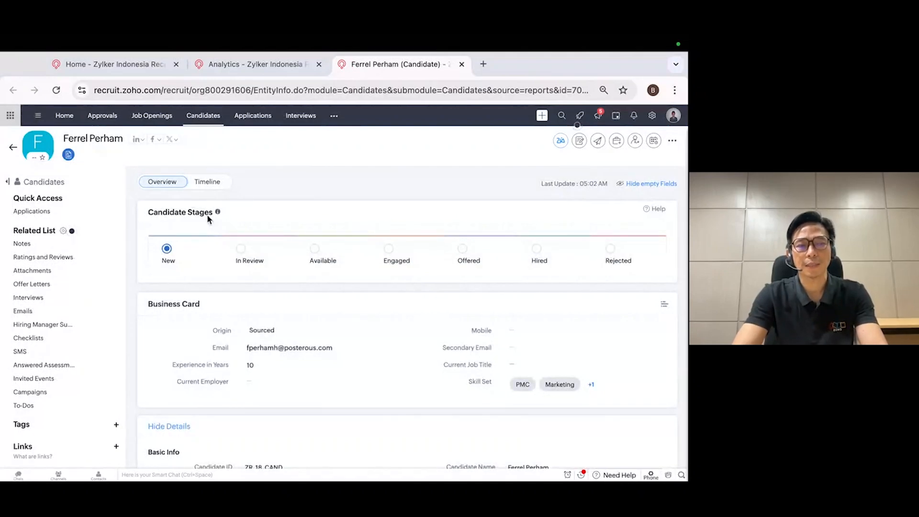
pyautogui.scroll(-4, 242, 271)
pyautogui.scroll(-8, 245, 273)
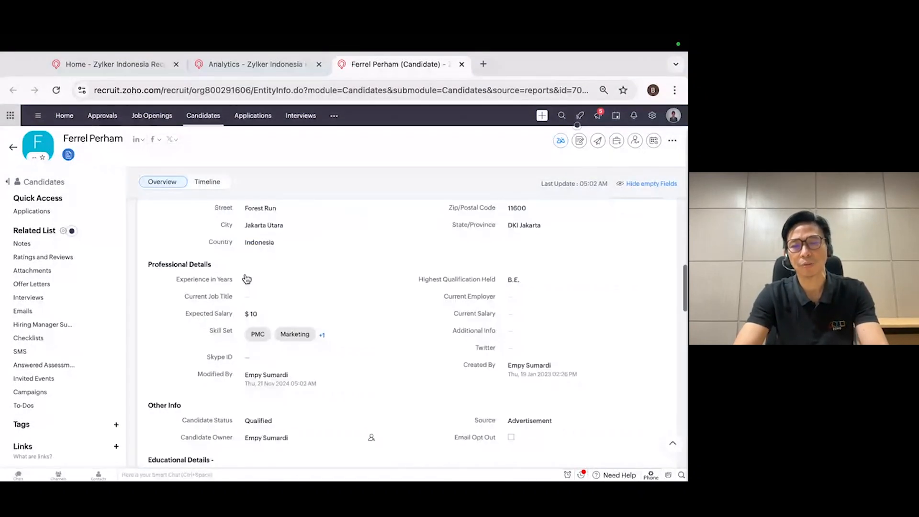
pyautogui.scroll(10, 245, 277)
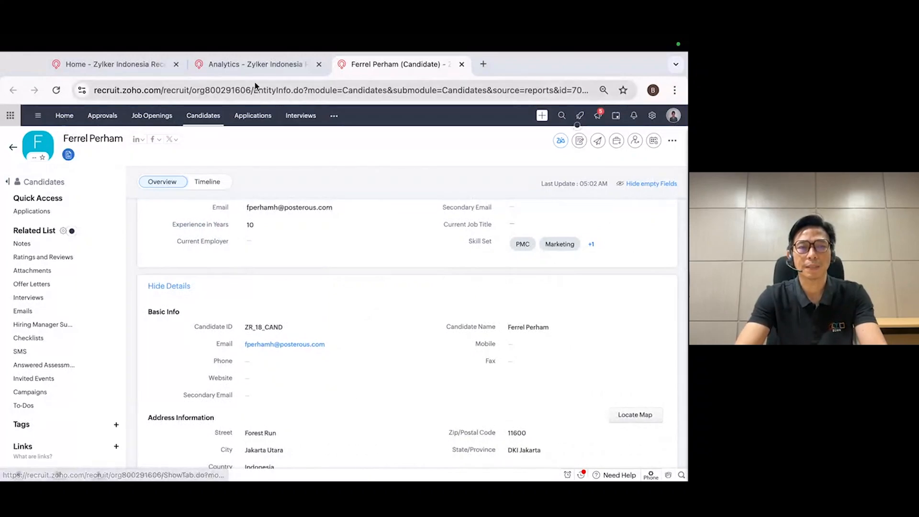
pyautogui.click(462, 66)
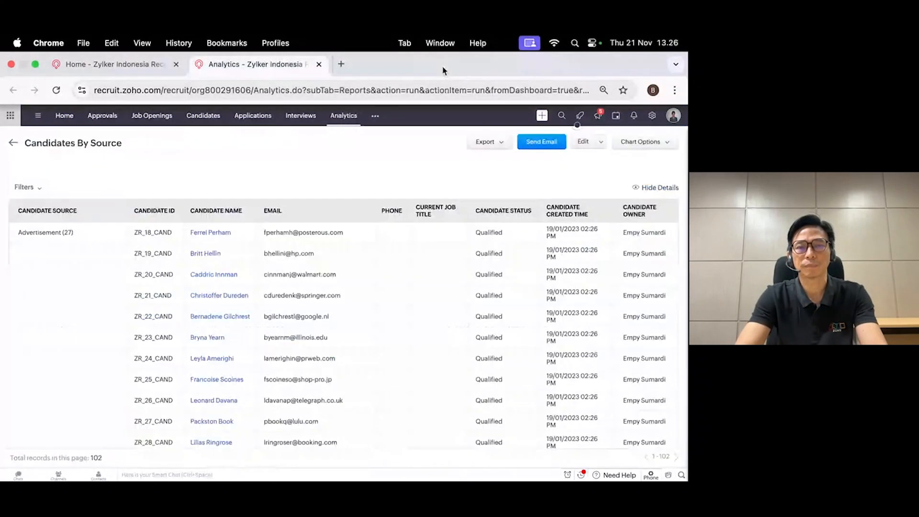
pyautogui.click(319, 66)
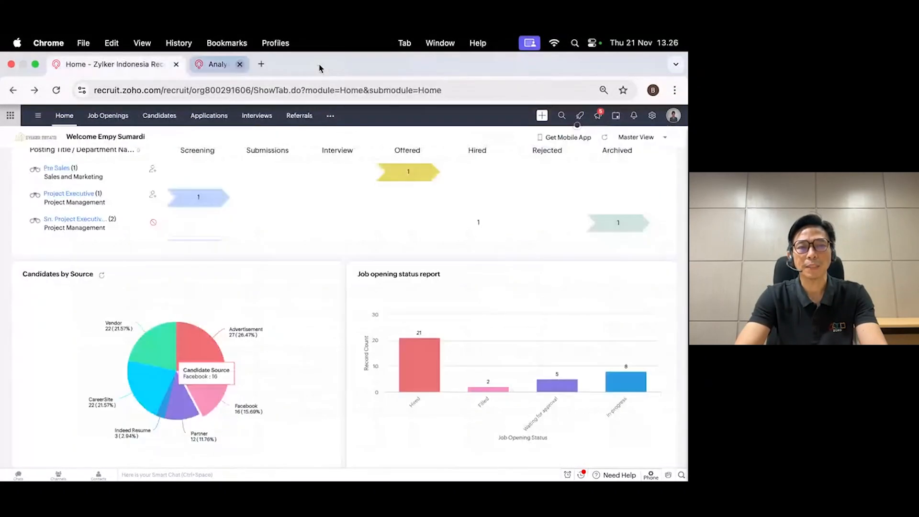
# Open the account information of the user with the Employee profile for editing in the Users setup
pyautogui.click(652, 116)
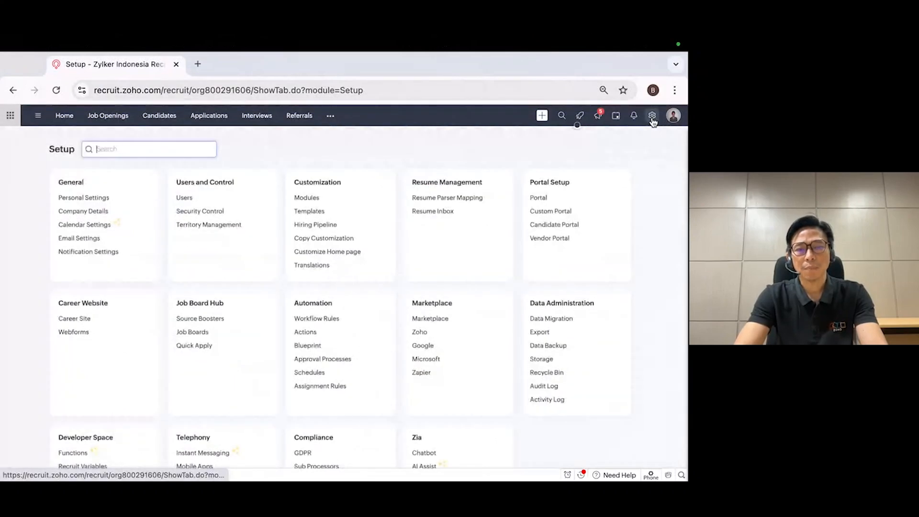
pyautogui.click(186, 198)
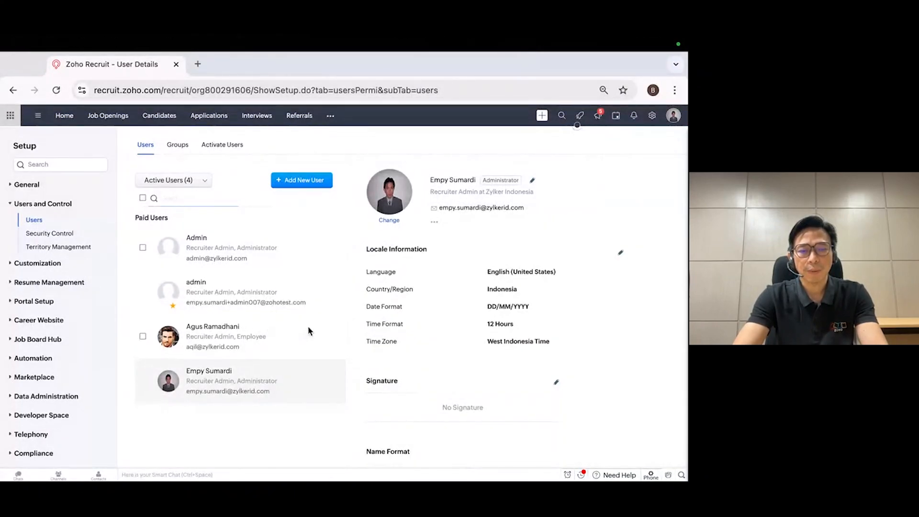
pyautogui.click(233, 334)
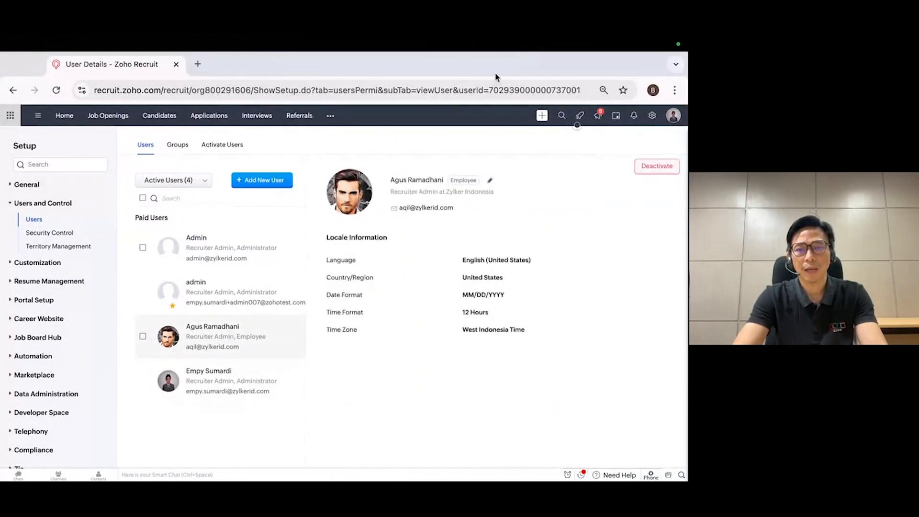
pyautogui.click(489, 181)
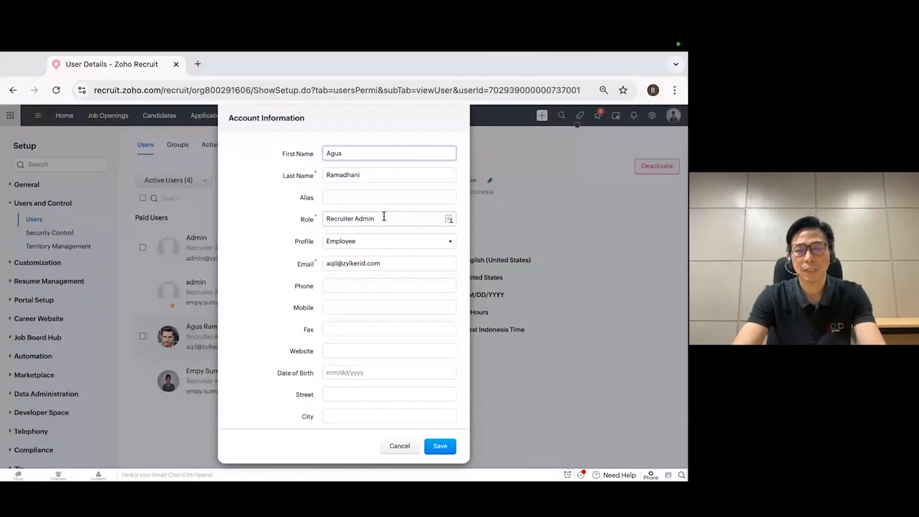
# Check the available roles and profiles for this user, keep Recruiter Admin and Employee, and save the account information
pyautogui.click(449, 219)
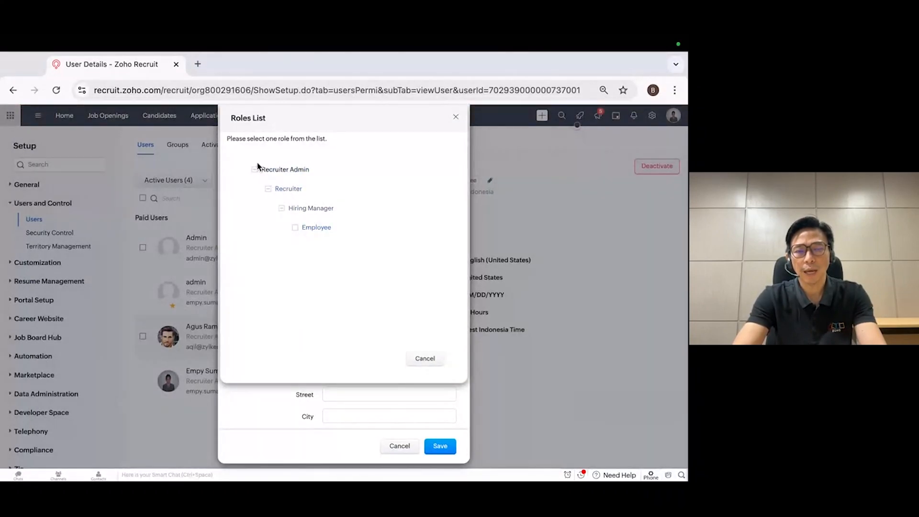
pyautogui.scroll(-1, 413, 353)
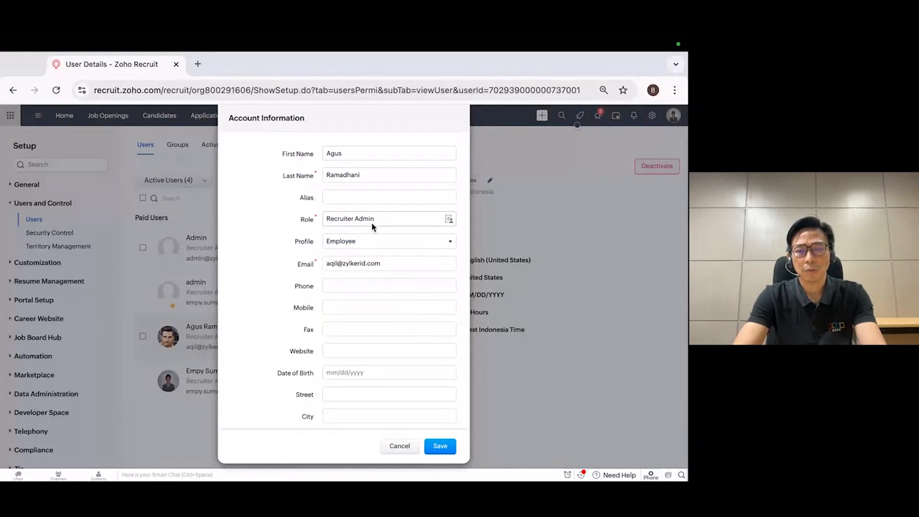
pyautogui.click(385, 242)
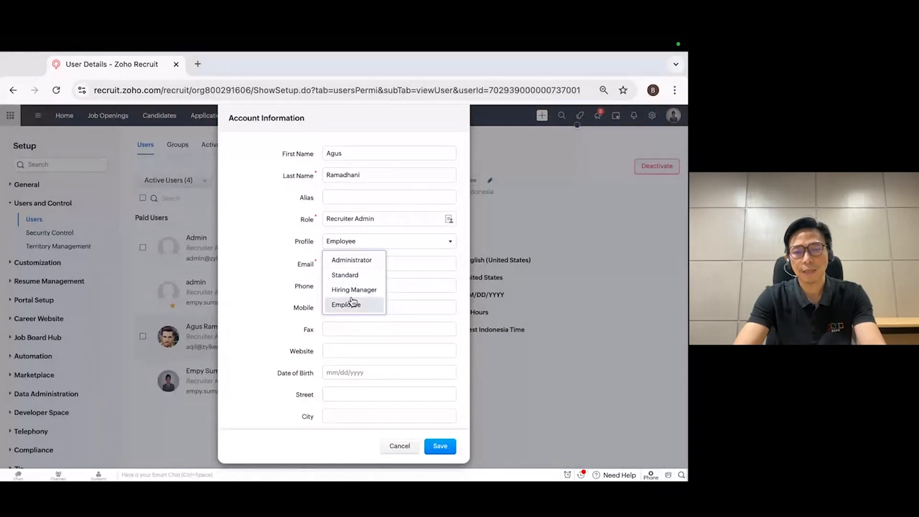
pyautogui.click(438, 448)
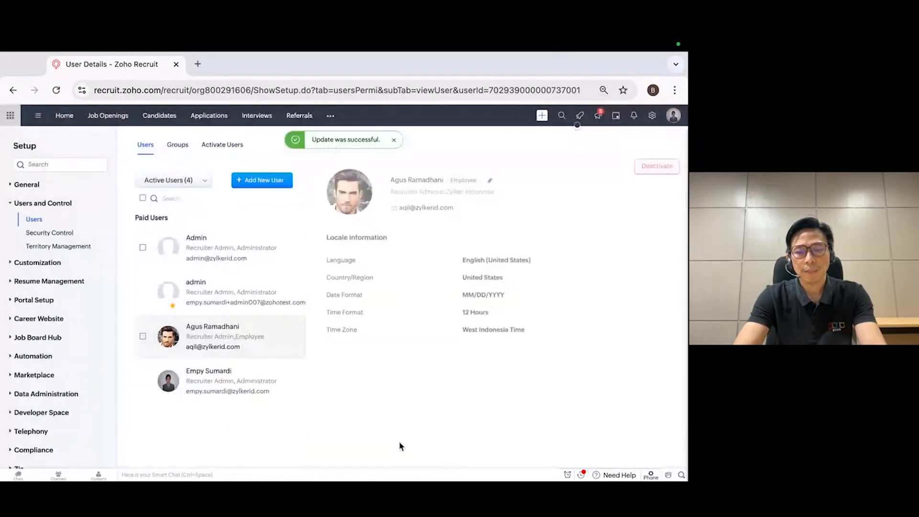
# Open the Employee profile under Security Control and examine its module-level permissions in edit mode
pyautogui.click(48, 233)
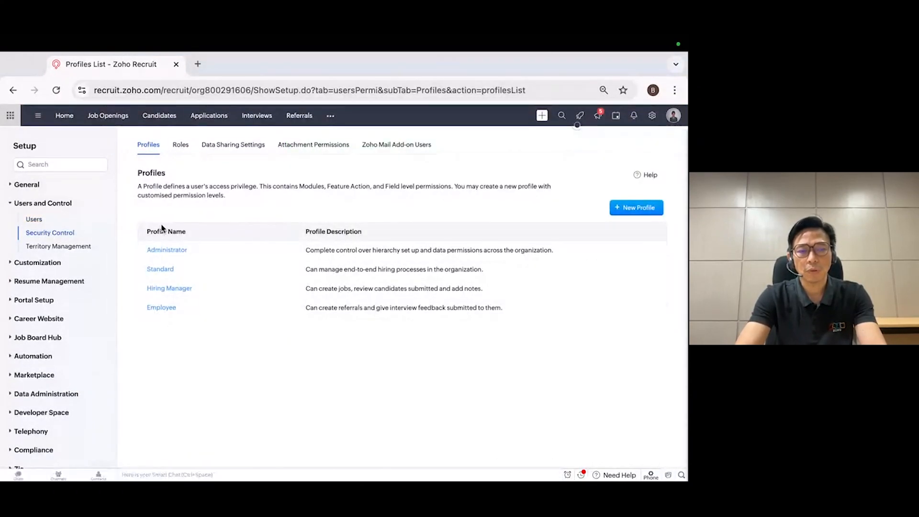
pyautogui.click(162, 309)
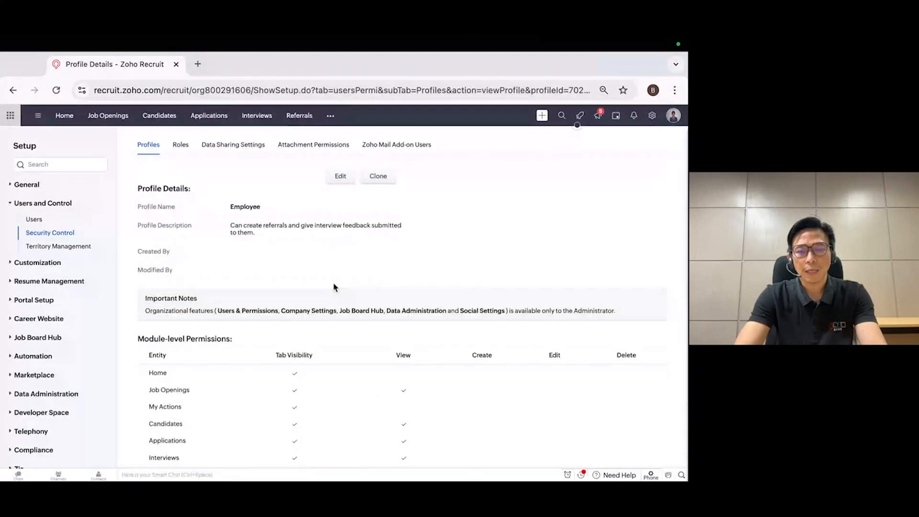
pyautogui.scroll(-1, 334, 287)
pyautogui.click(343, 161)
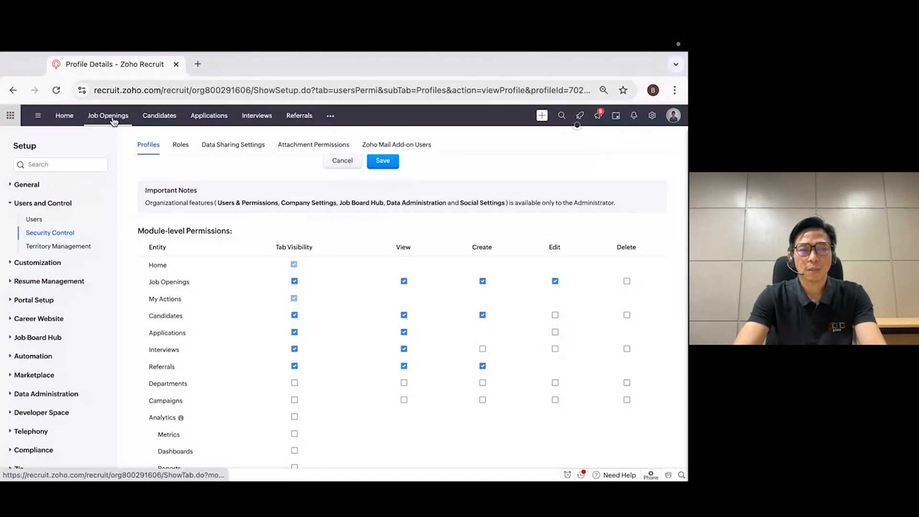
# Open Data Migration in the setup and start a migration from another ATS to view its file upload stage
pyautogui.click(653, 119)
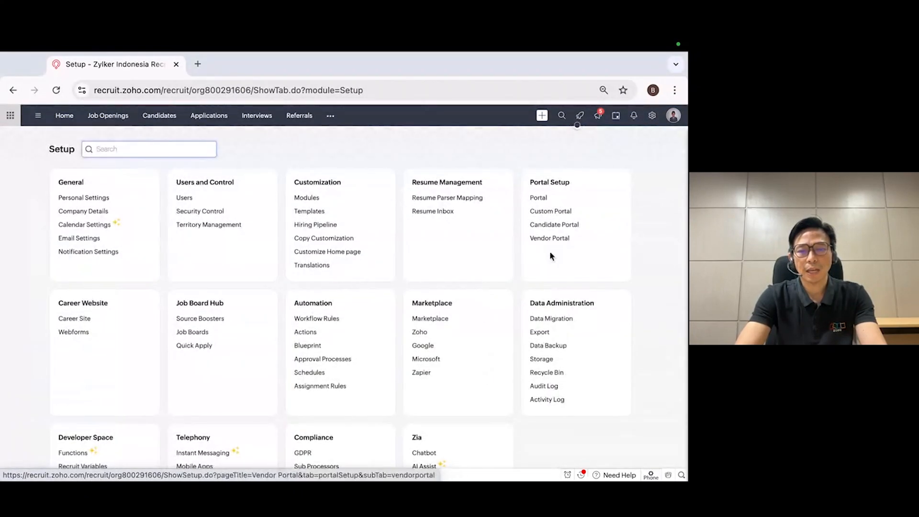
pyautogui.click(556, 320)
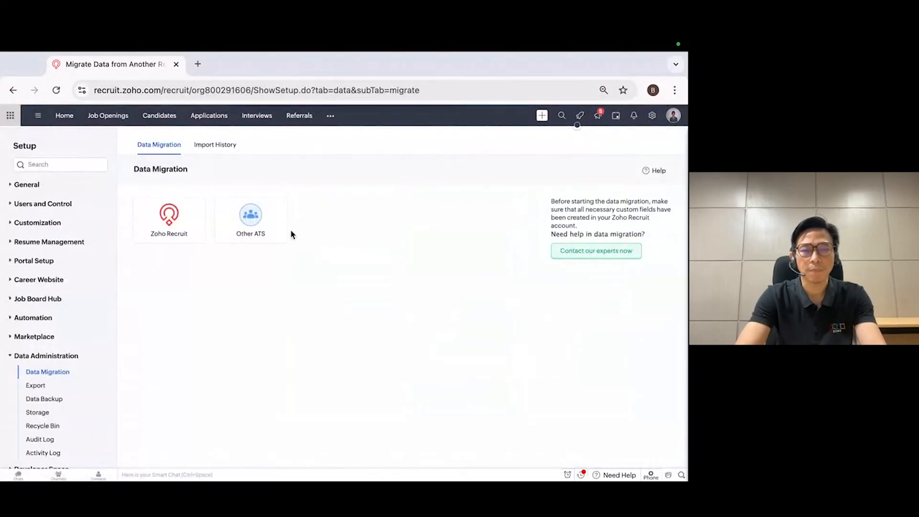
pyautogui.click(263, 223)
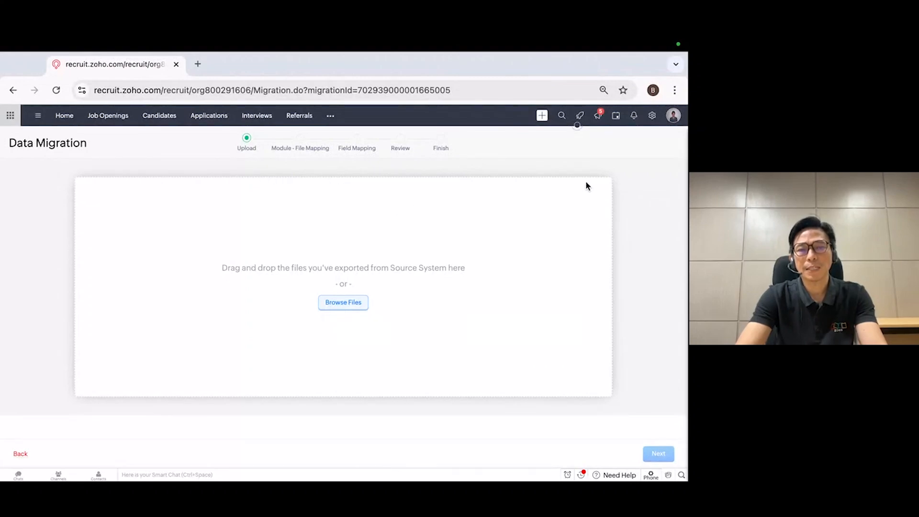
# Open the Candidates module and view the options available for importing candidates
pyautogui.click(163, 119)
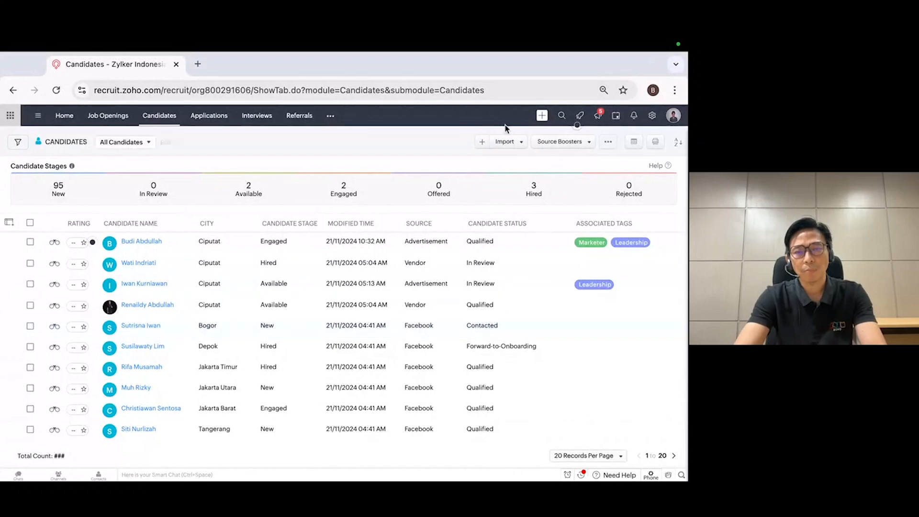
pyautogui.click(521, 145)
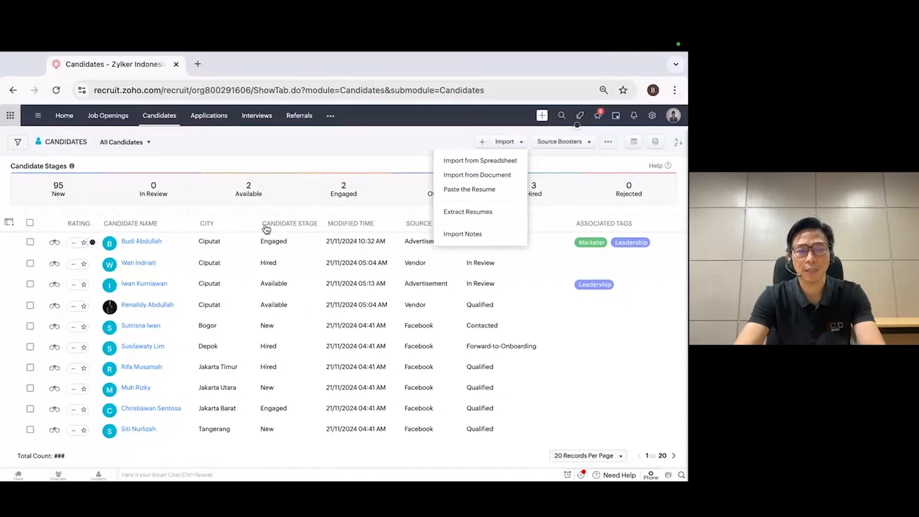
pyautogui.scroll(-5, 168, 302)
pyautogui.scroll(5, 169, 302)
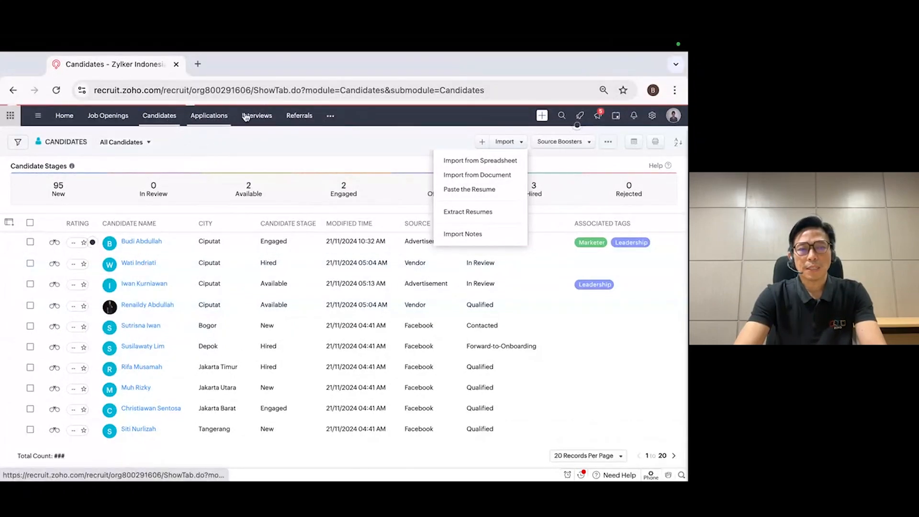
# Reload the Candidates list and look through the candidates' stages, sources and statuses
pyautogui.click(169, 123)
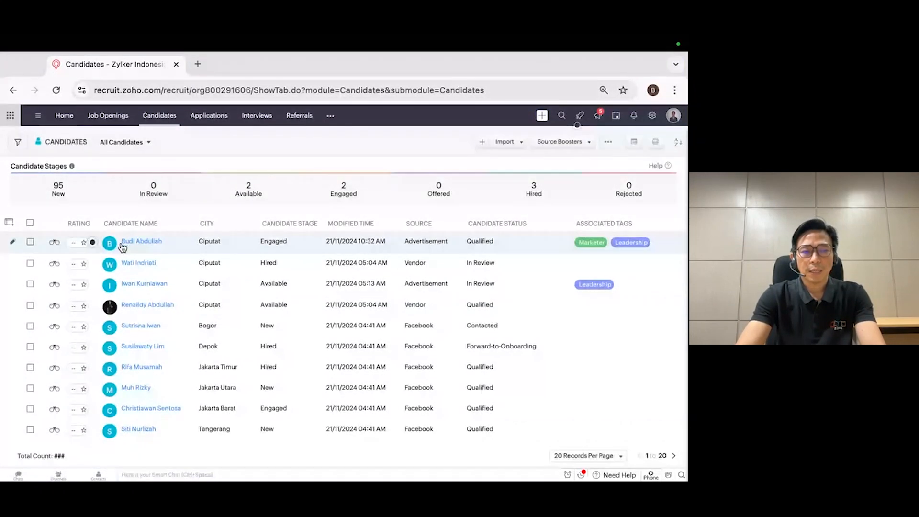
pyautogui.scroll(-1, 150, 289)
pyautogui.scroll(-2, 150, 290)
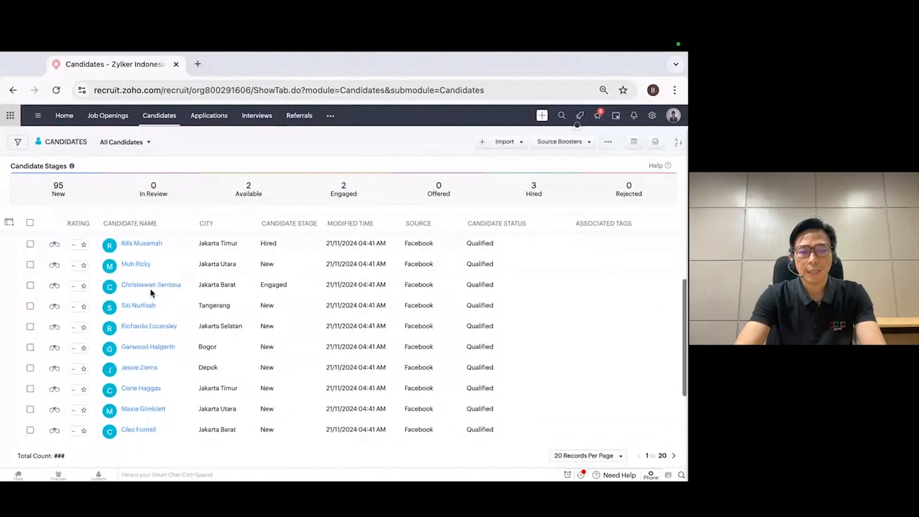
pyautogui.scroll(4, 150, 290)
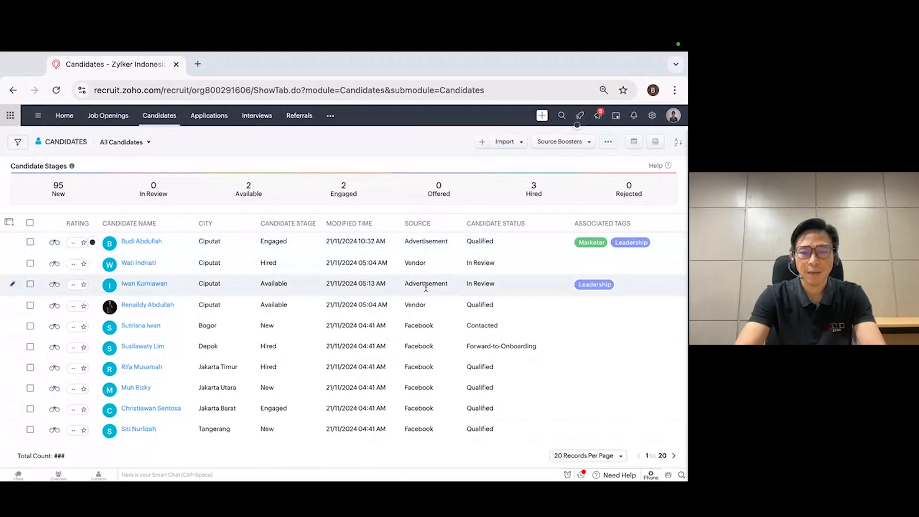
pyautogui.scroll(-2, 428, 351)
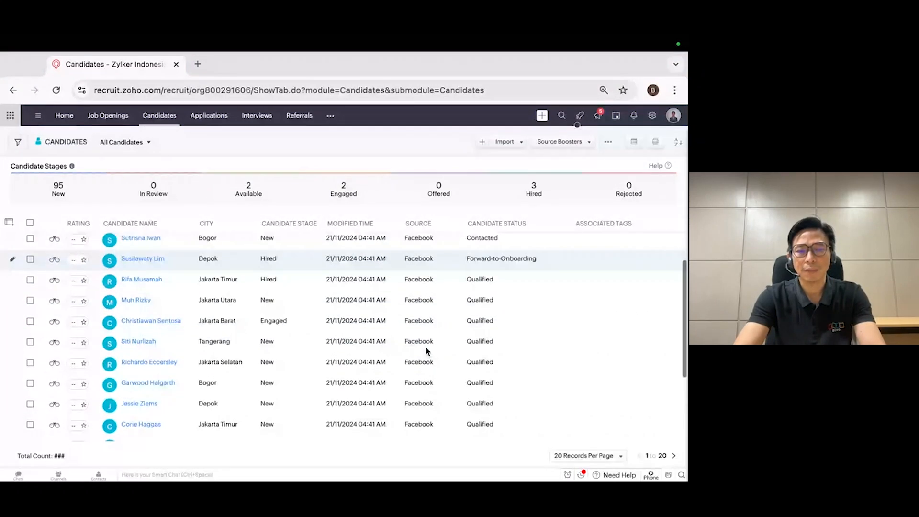
# Open the quick view of the first candidate in the list, examine the details, skills and resume, and close it
pyautogui.scroll(3, 427, 349)
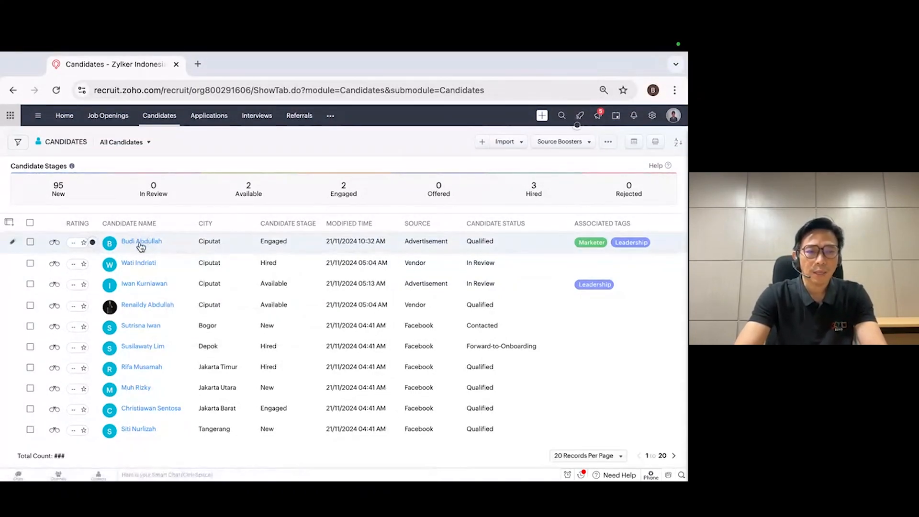
pyautogui.moveTo(145, 245)
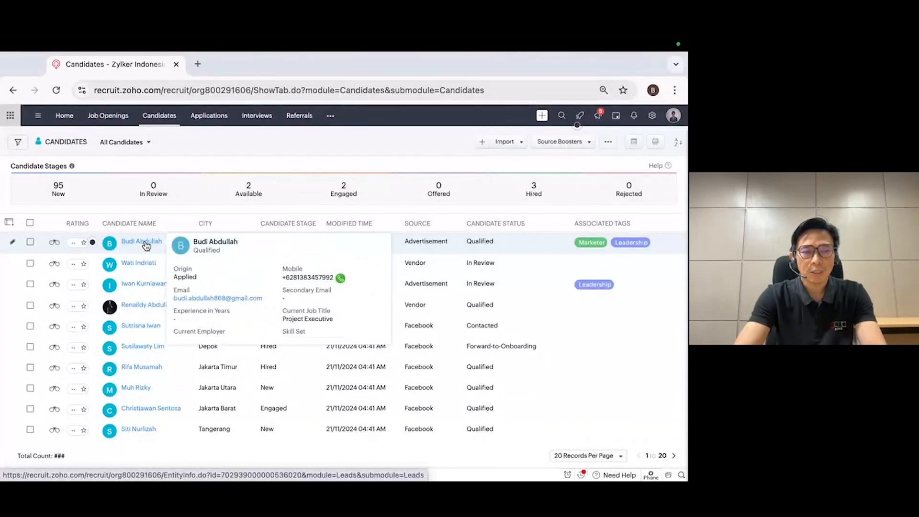
pyautogui.click(55, 242)
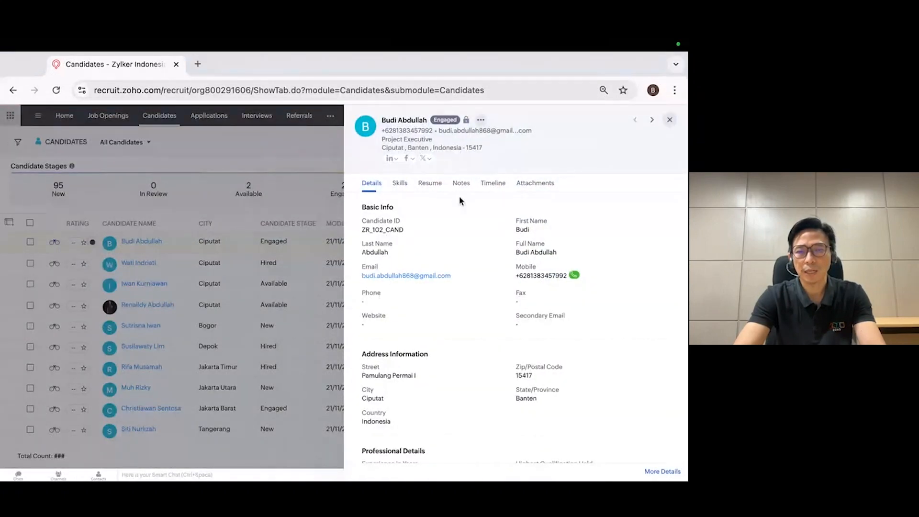
pyautogui.scroll(-10, 457, 239)
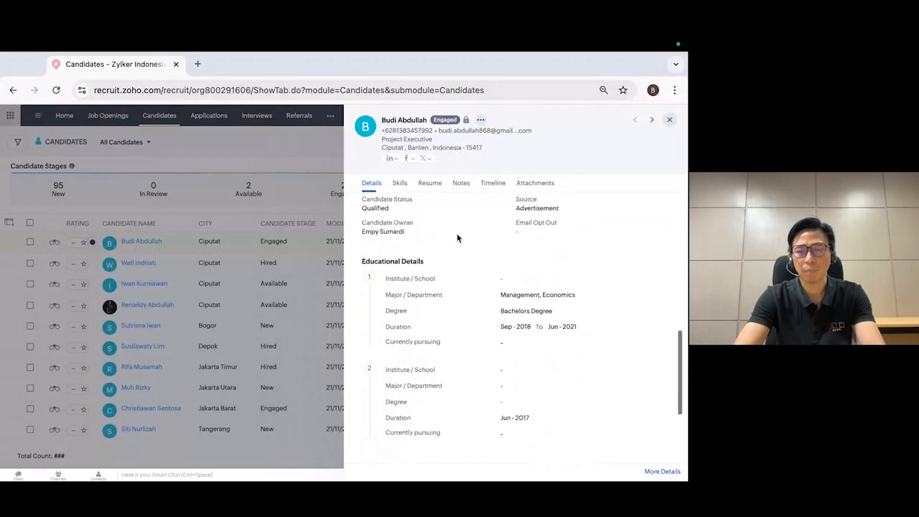
pyautogui.scroll(12, 457, 237)
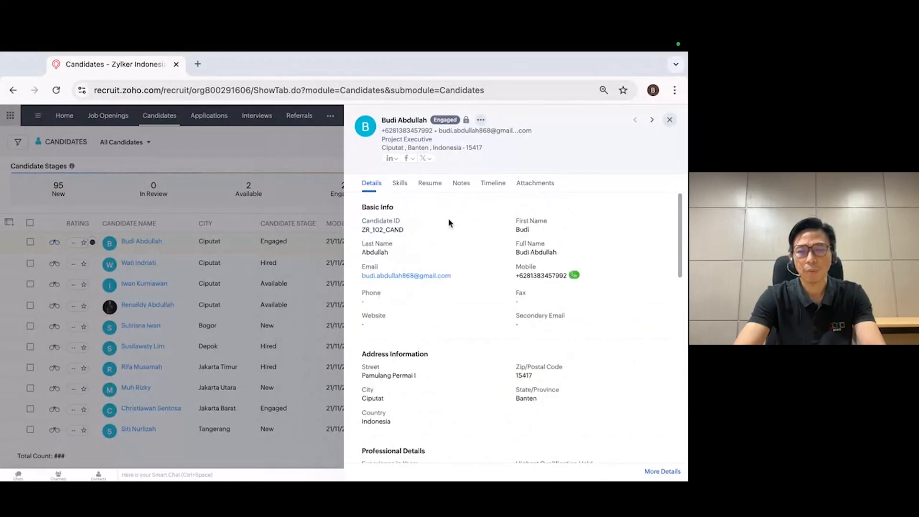
pyautogui.click(400, 184)
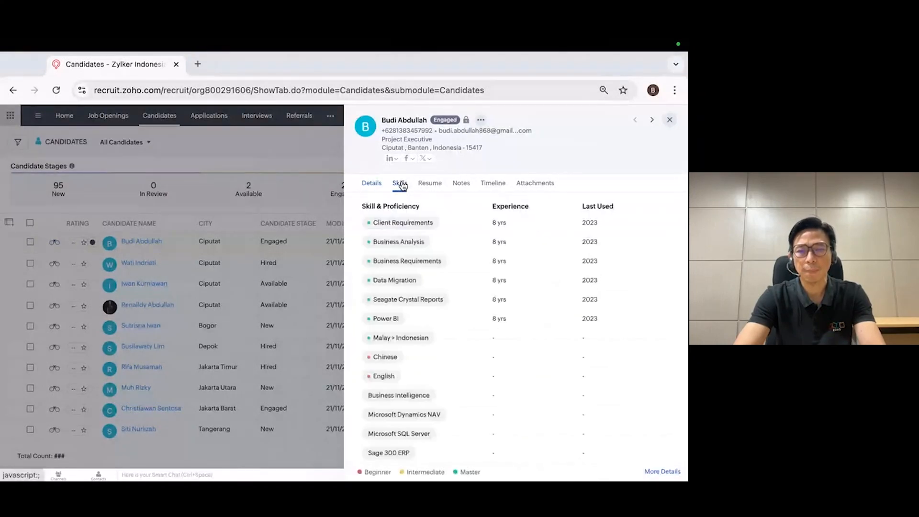
pyautogui.click(426, 187)
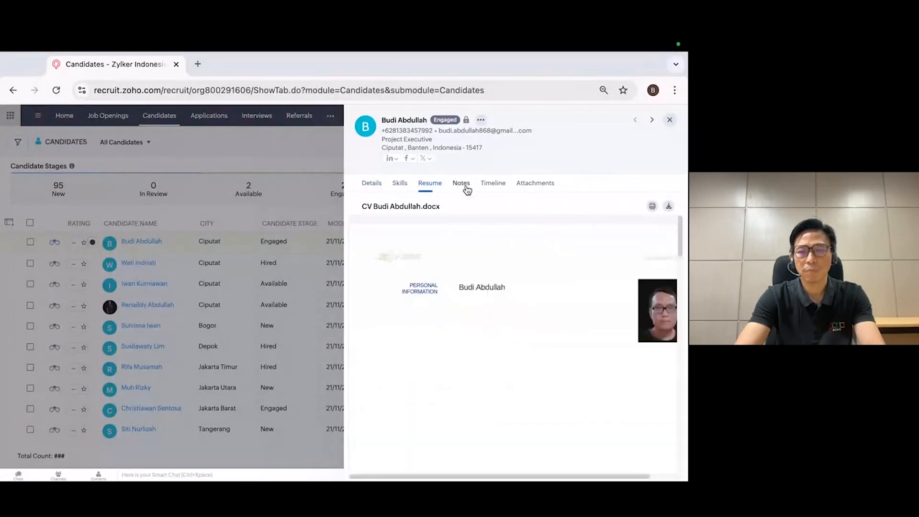
pyautogui.click(377, 187)
pyautogui.click(669, 120)
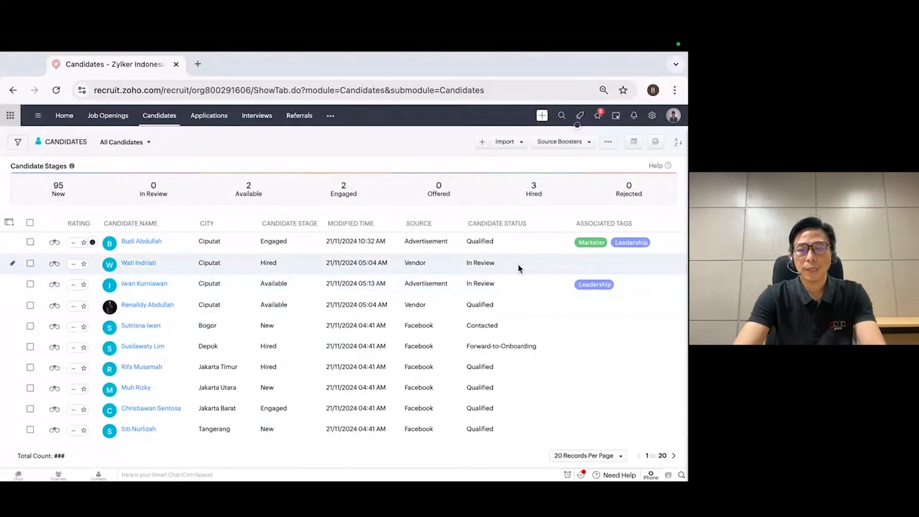
# Open the Career Site setup and edit the default Careers site to view its page layout
pyautogui.click(652, 116)
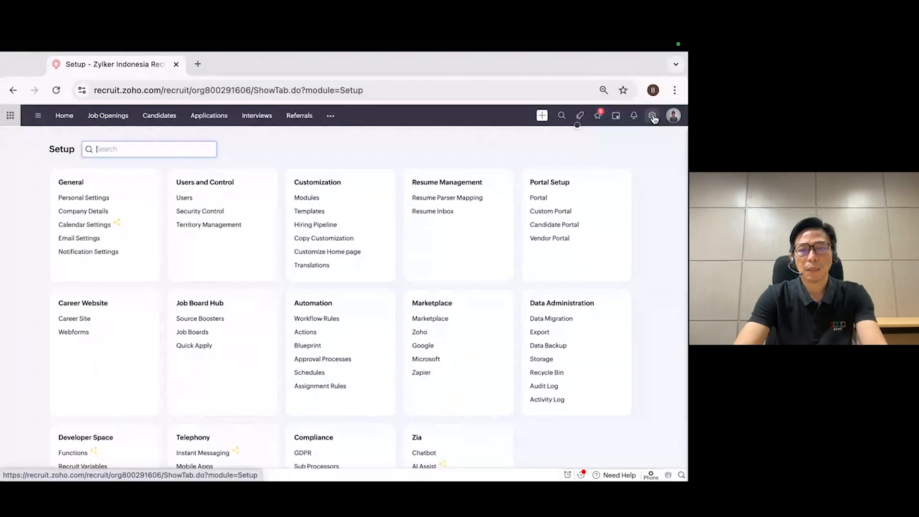
pyautogui.click(78, 320)
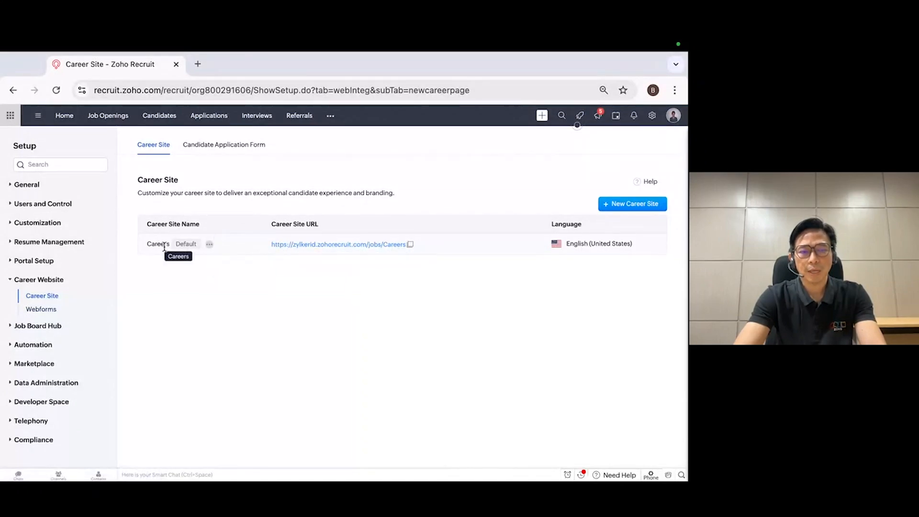
pyautogui.click(209, 244)
pyautogui.click(235, 242)
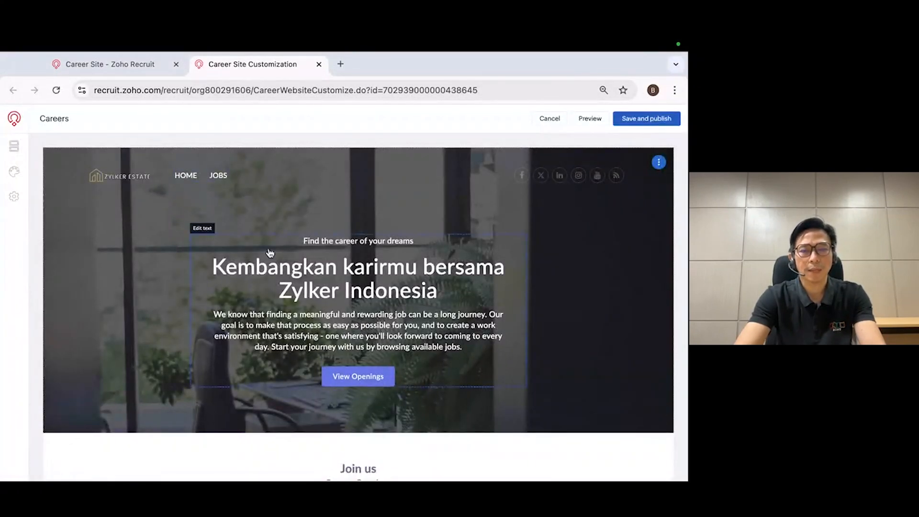
pyautogui.scroll(-3, 268, 253)
pyautogui.scroll(3, 270, 253)
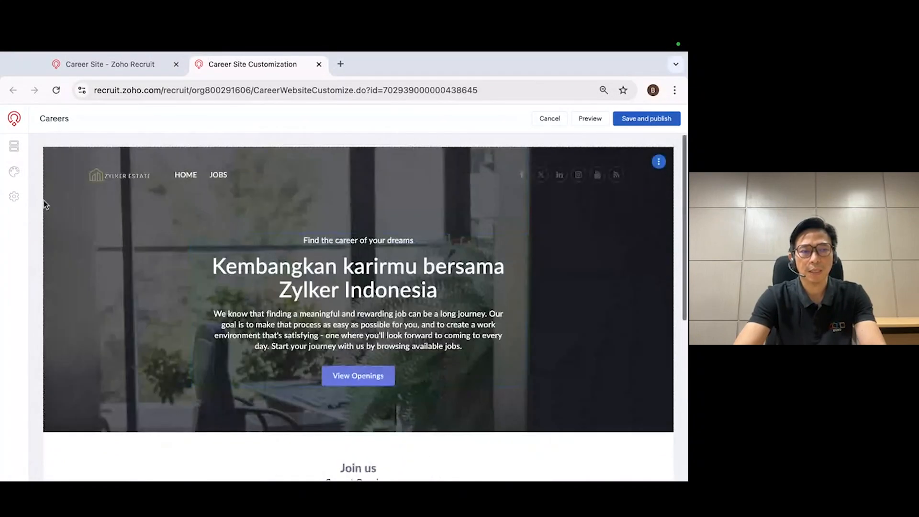
# Examine the career site's advanced settings for URL and embed code, language and page settings
pyautogui.click(14, 196)
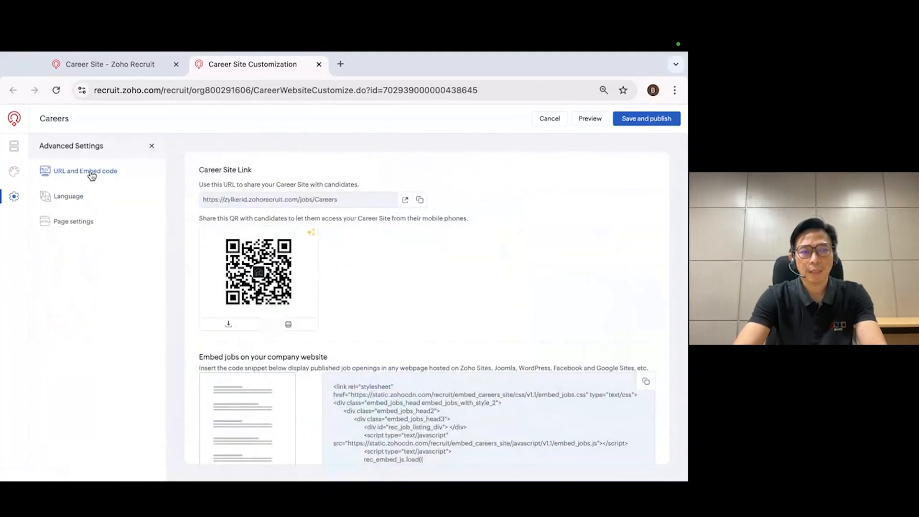
pyautogui.moveTo(286, 198); pyautogui.dragTo(186, 200)
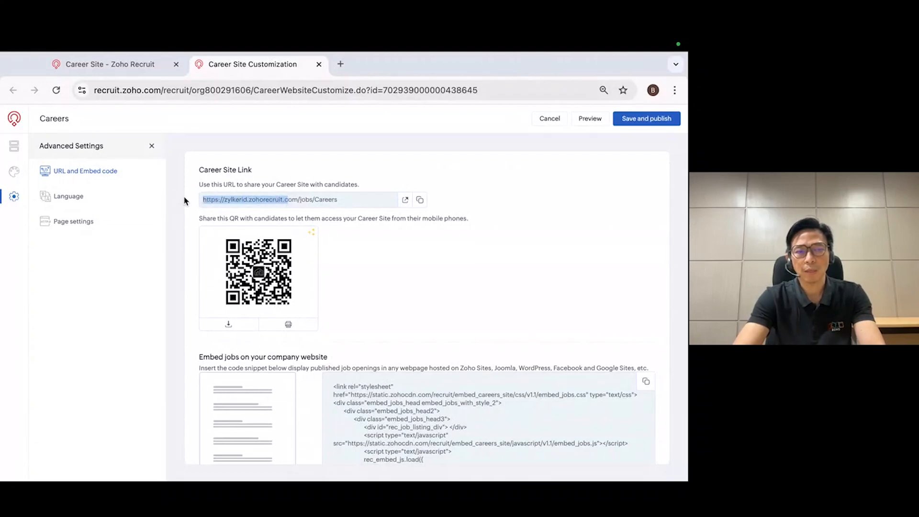
pyautogui.click(79, 205)
pyautogui.click(76, 221)
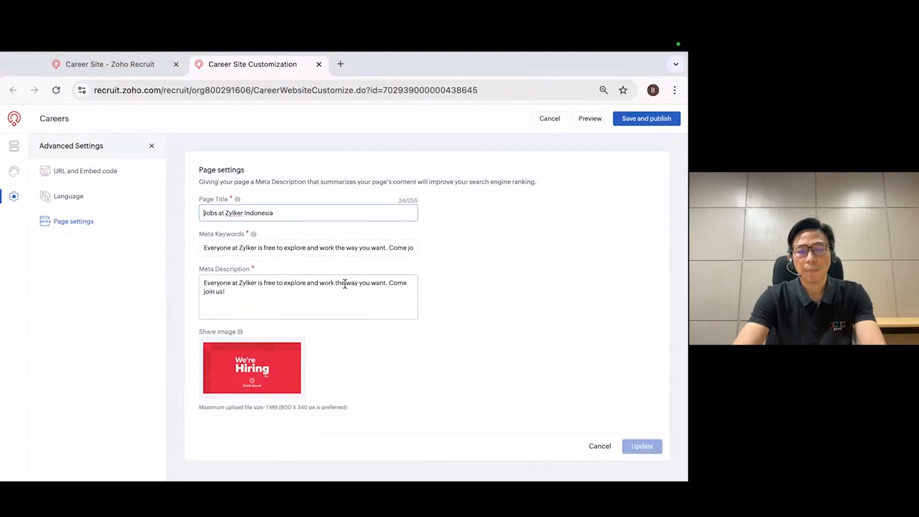
# Show the career site's sections, look through its header, job openings and footer, and close the site editor
pyautogui.click(15, 147)
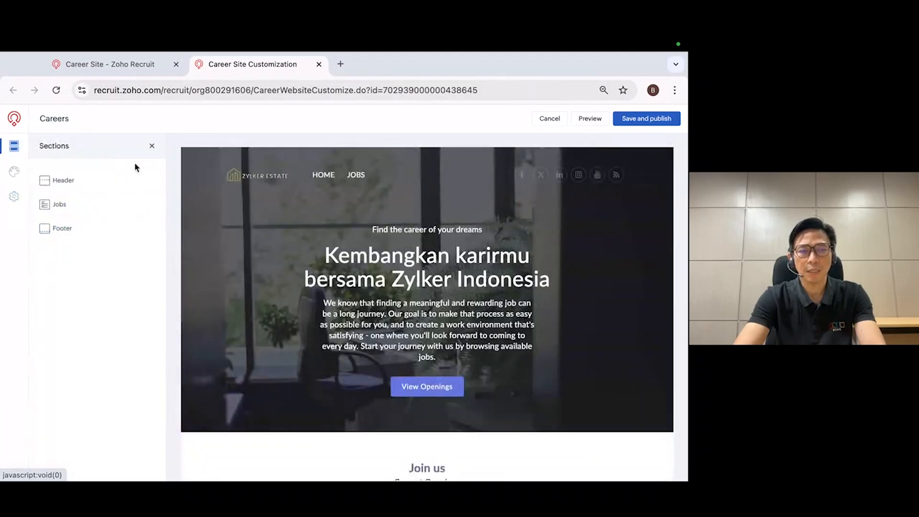
pyautogui.scroll(-5, 291, 272)
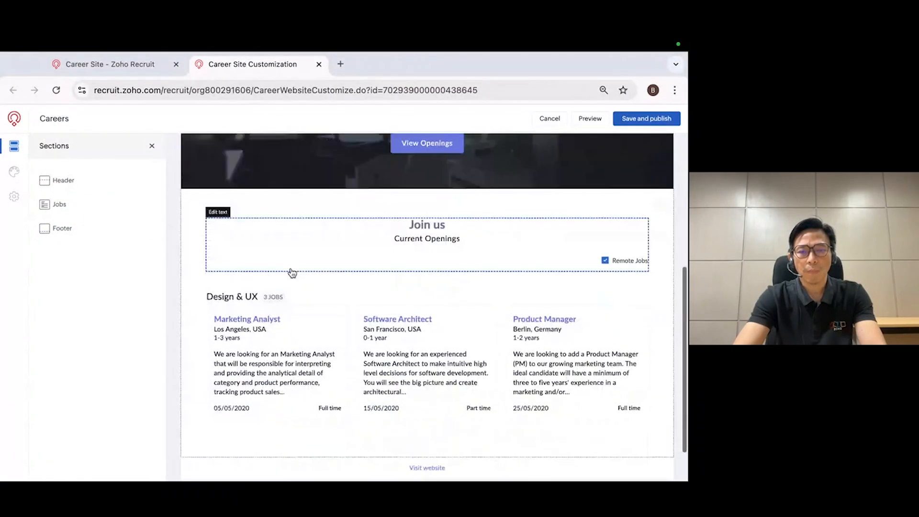
pyautogui.scroll(-1, 292, 273)
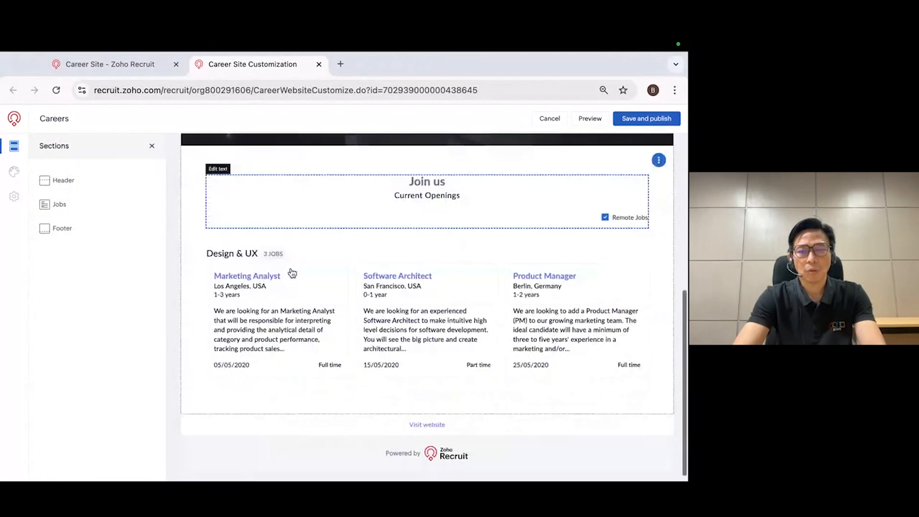
pyautogui.scroll(5, 292, 273)
pyautogui.scroll(-2, 259, 309)
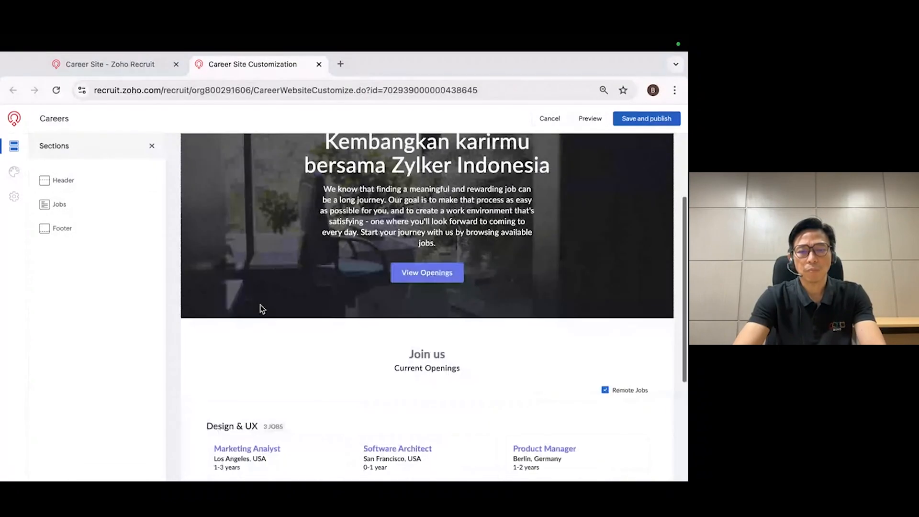
pyautogui.scroll(-4, 260, 309)
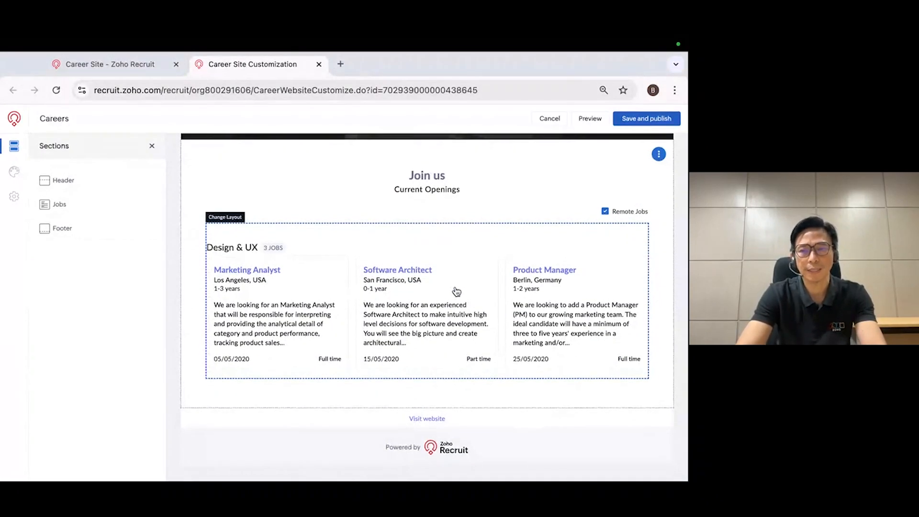
pyautogui.scroll(6, 457, 291)
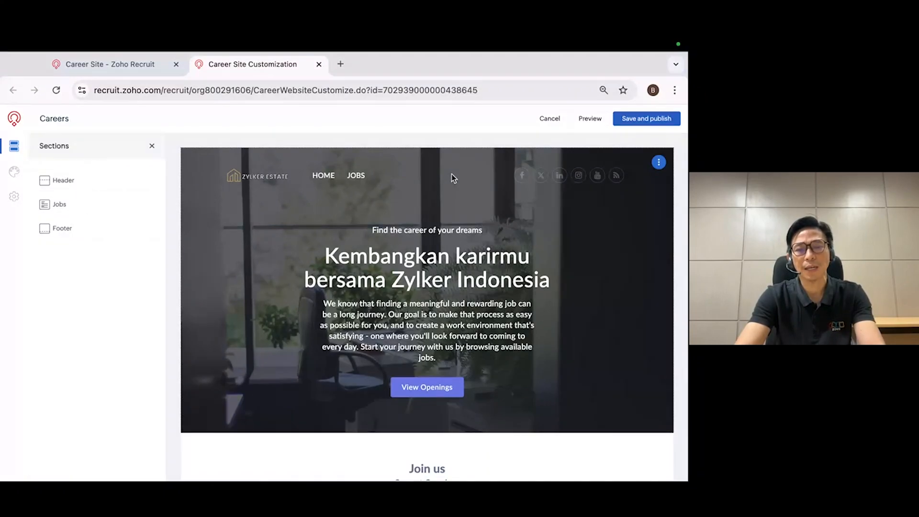
pyautogui.scroll(-6, 452, 178)
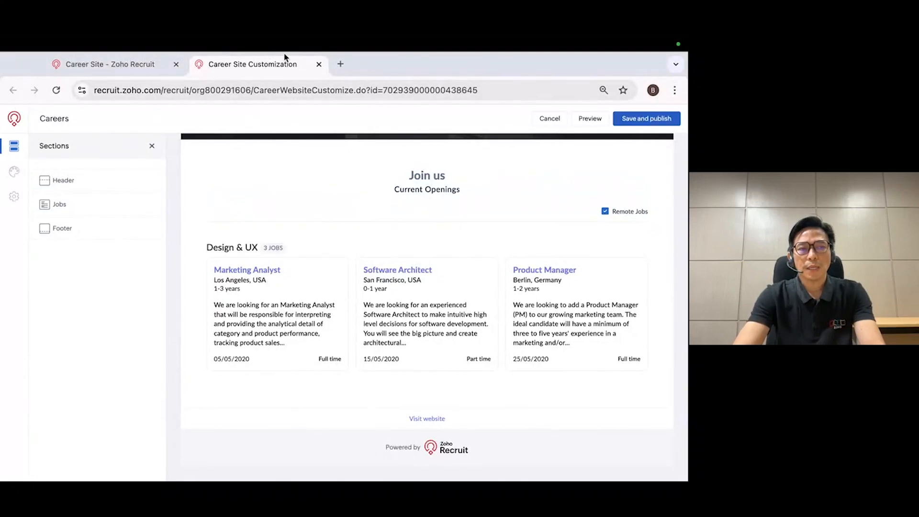
pyautogui.click(319, 64)
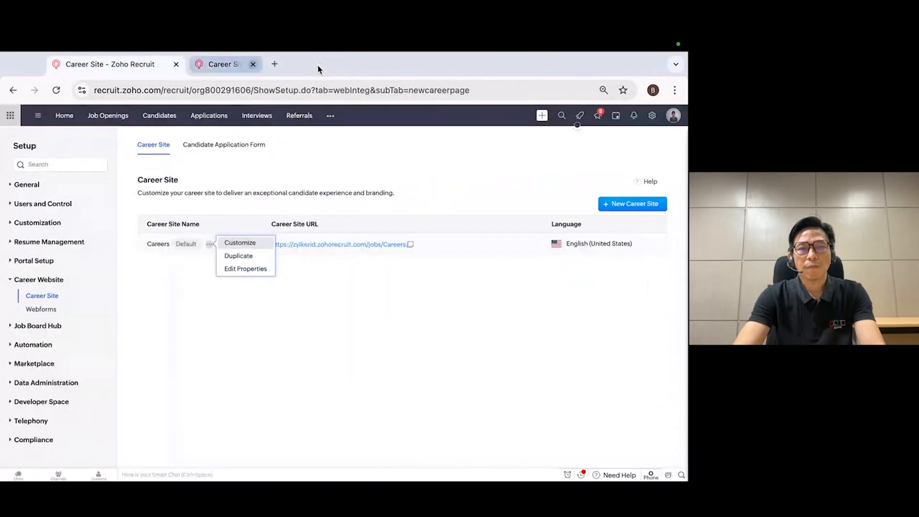
# Open the Candidate Registration Form from the Webforms setup and look through its basic, professional and educational fields
pyautogui.click(652, 116)
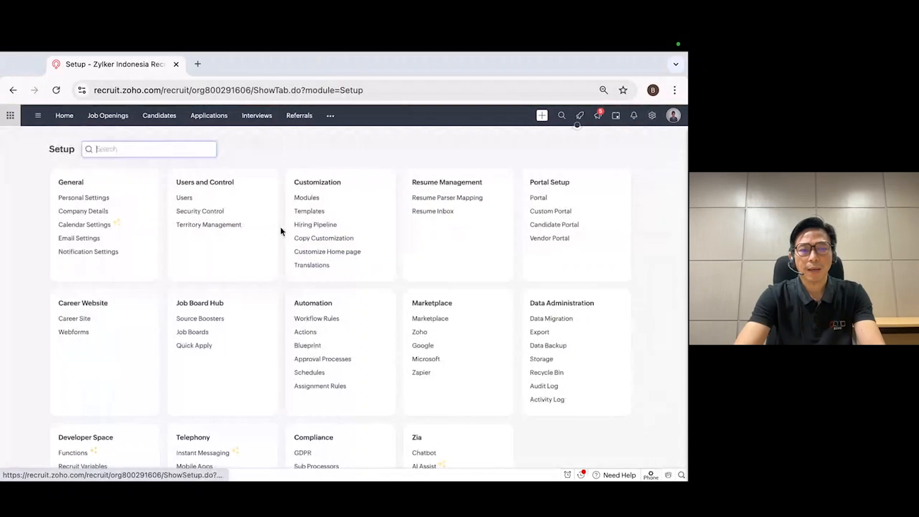
pyautogui.click(78, 333)
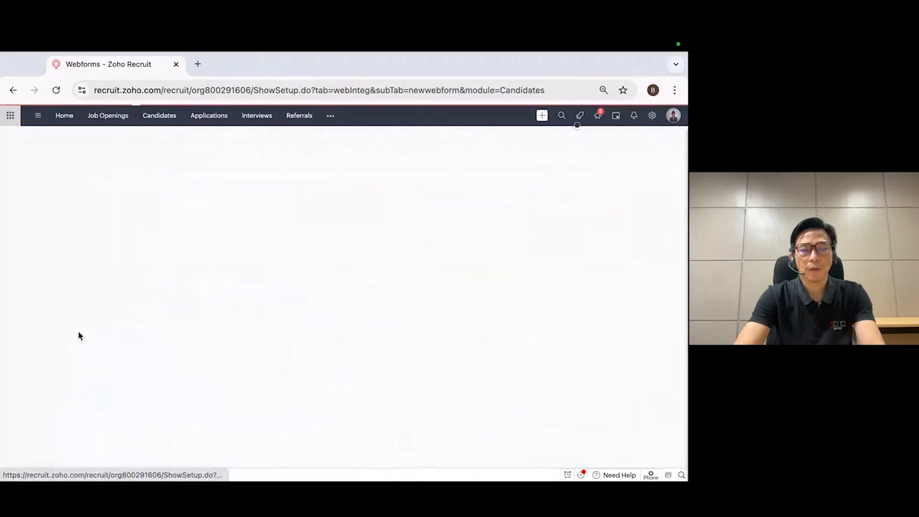
pyautogui.click(185, 304)
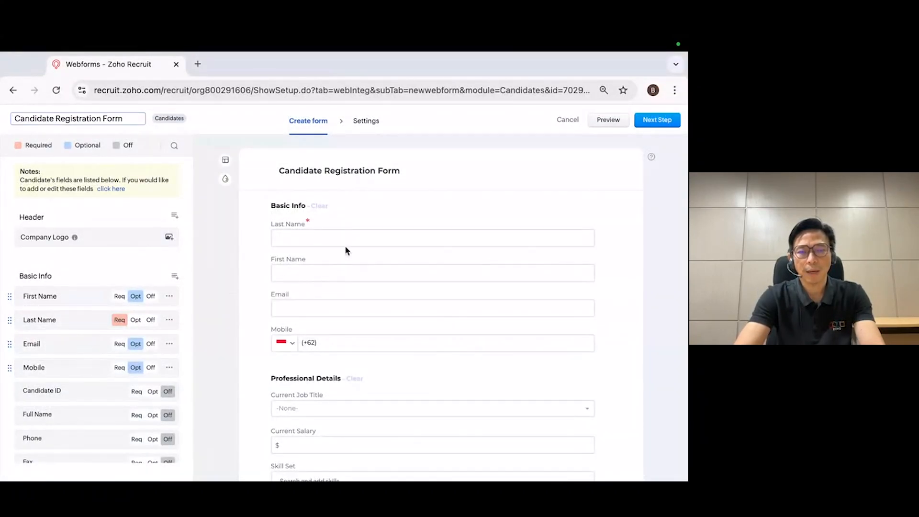
pyautogui.scroll(-2, 337, 300)
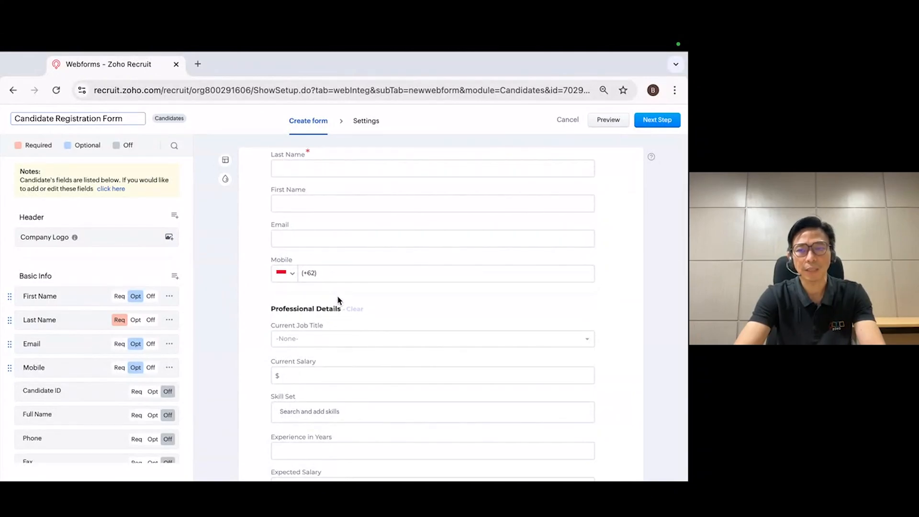
pyautogui.scroll(-10, 338, 300)
pyautogui.scroll(10, 338, 290)
pyautogui.scroll(3, 338, 292)
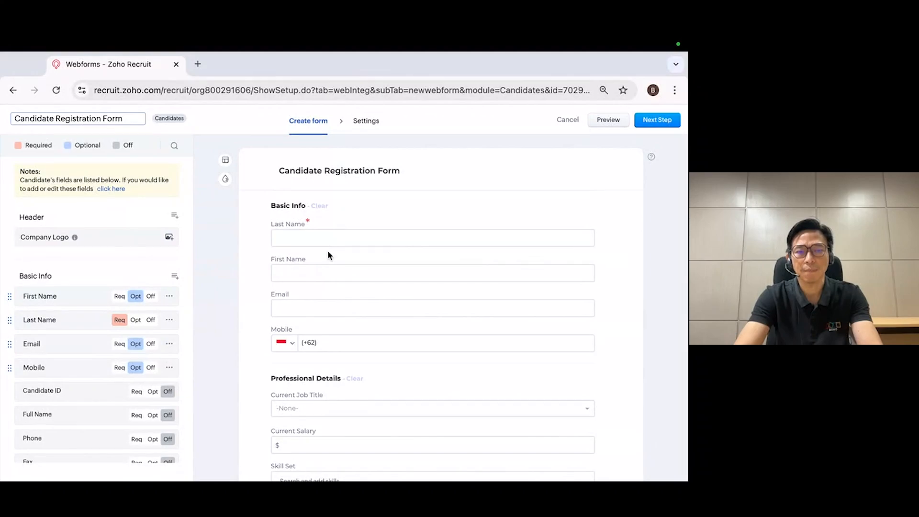
pyautogui.scroll(-4, 329, 286)
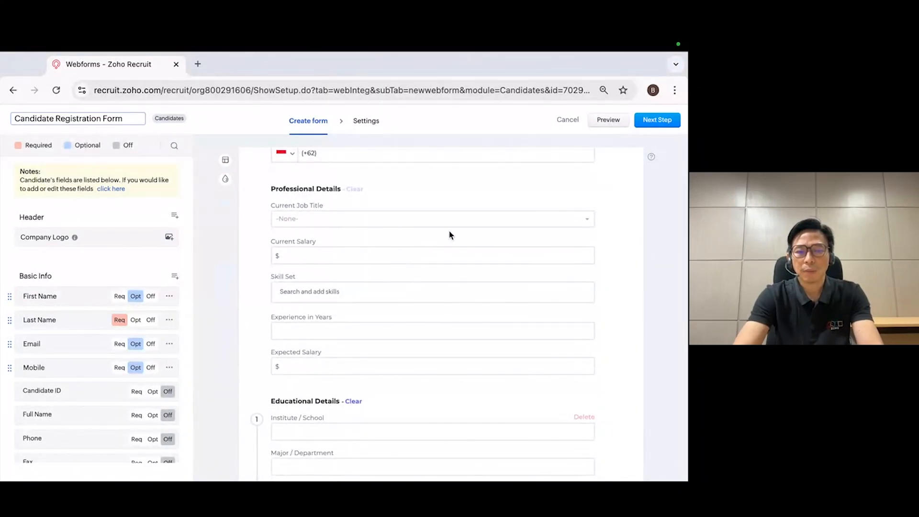
# Save the Candidate Registration Form with its existing form details, copy its webform link and finish sharing
pyautogui.click(663, 123)
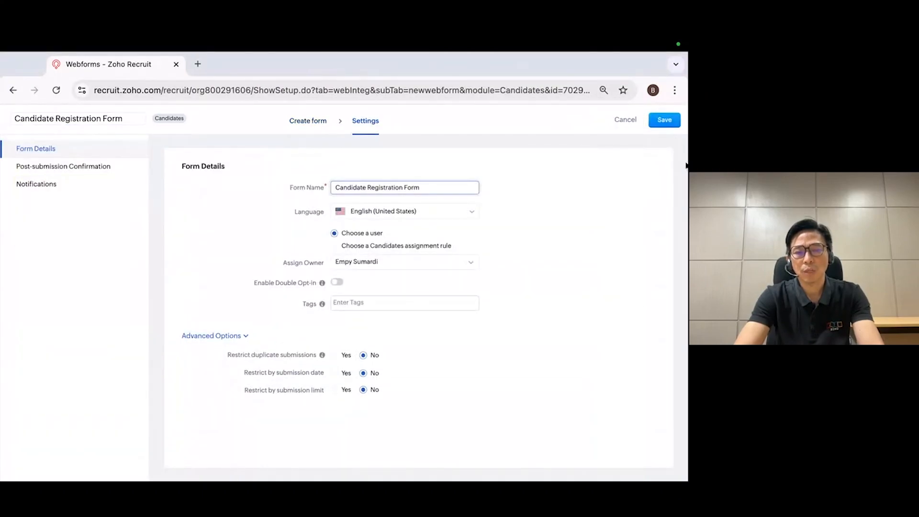
pyautogui.click(665, 119)
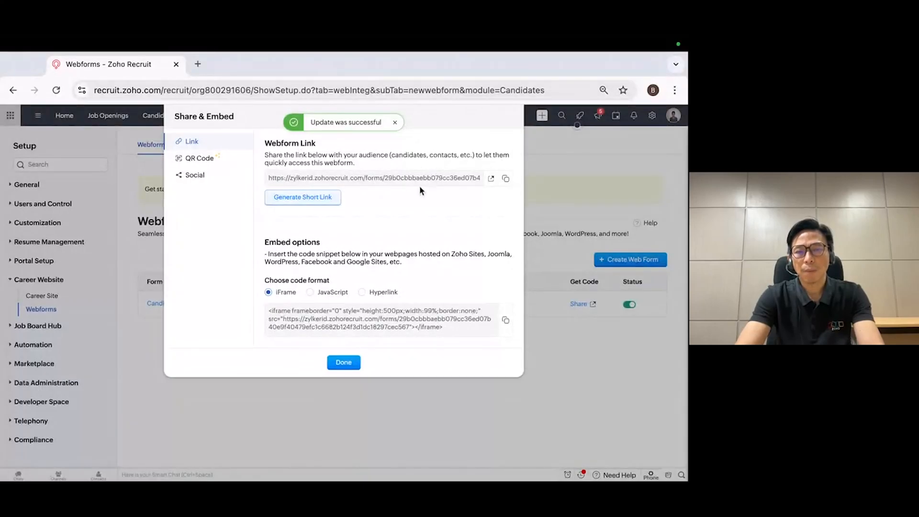
pyautogui.click(506, 179)
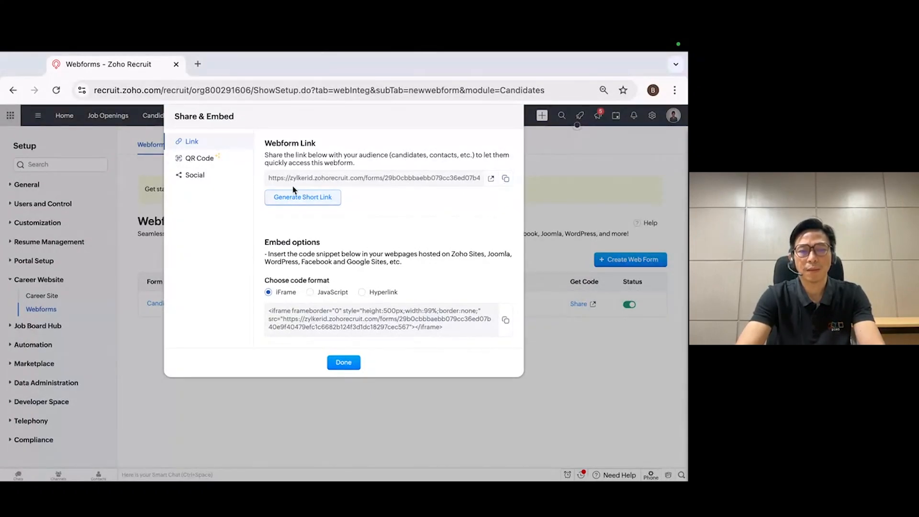
pyautogui.click(343, 363)
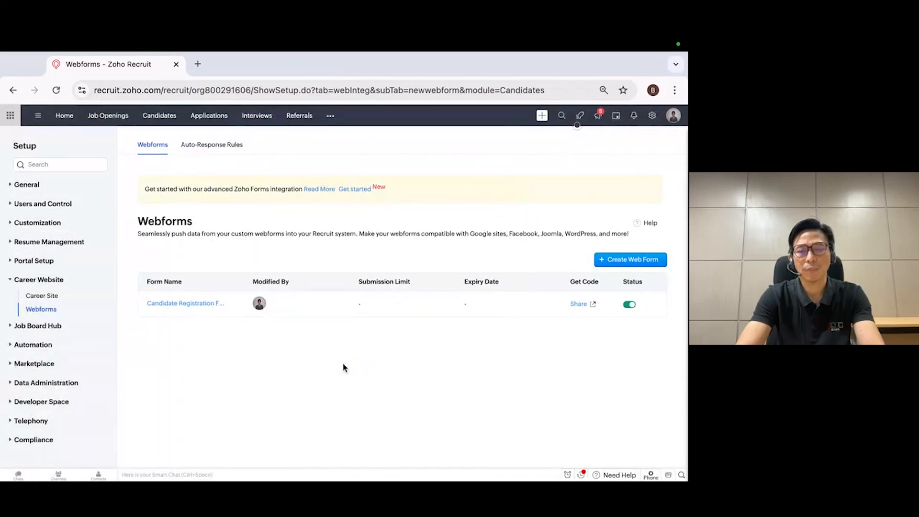
# Return to the Candidates module and view the list of all candidates
pyautogui.click(171, 119)
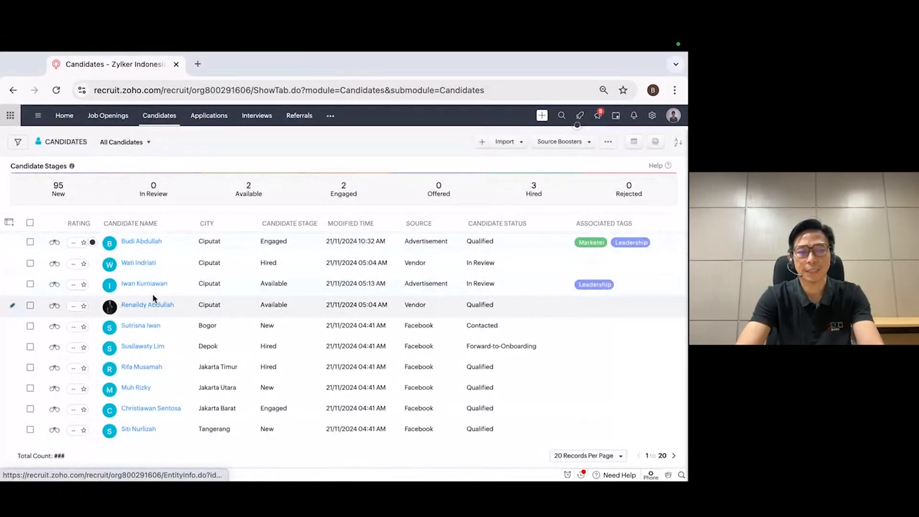
pyautogui.moveTo(154, 245)
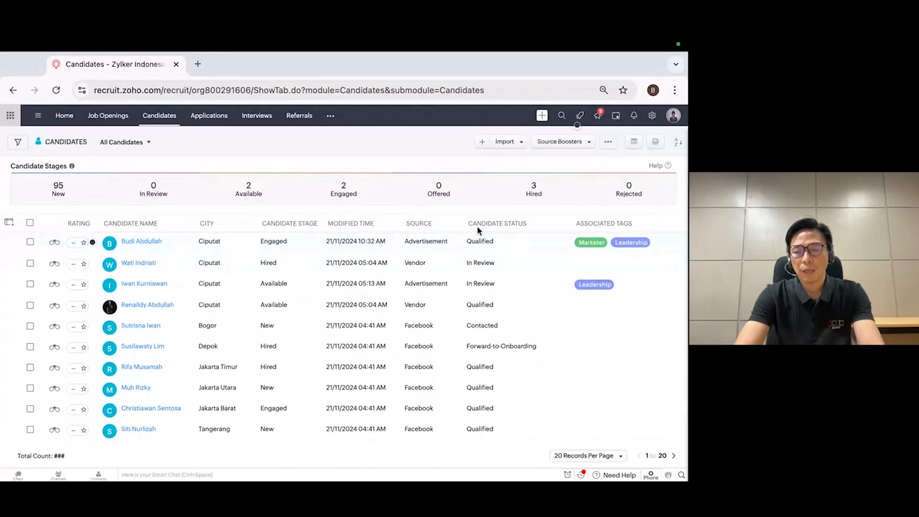
# Look through the Job Boards setup and view the Source Boosters import options in the Candidates module
pyautogui.click(653, 117)
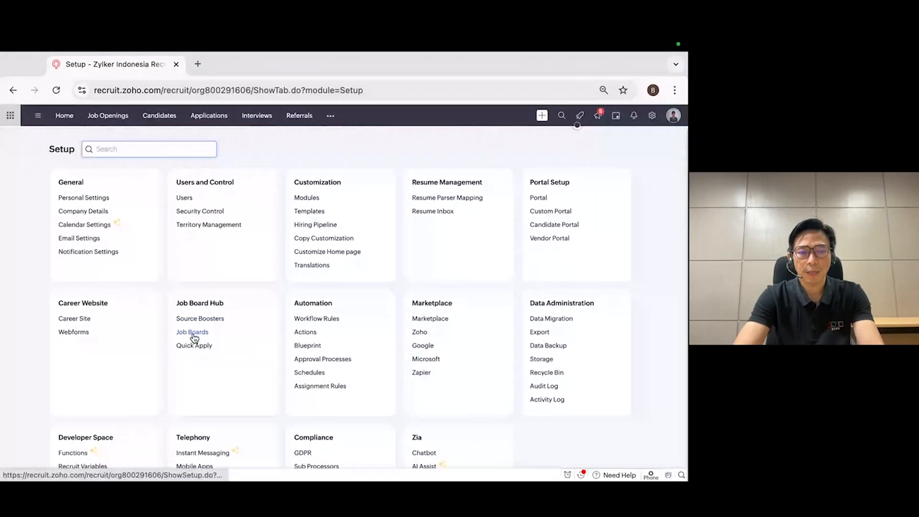
pyautogui.click(193, 332)
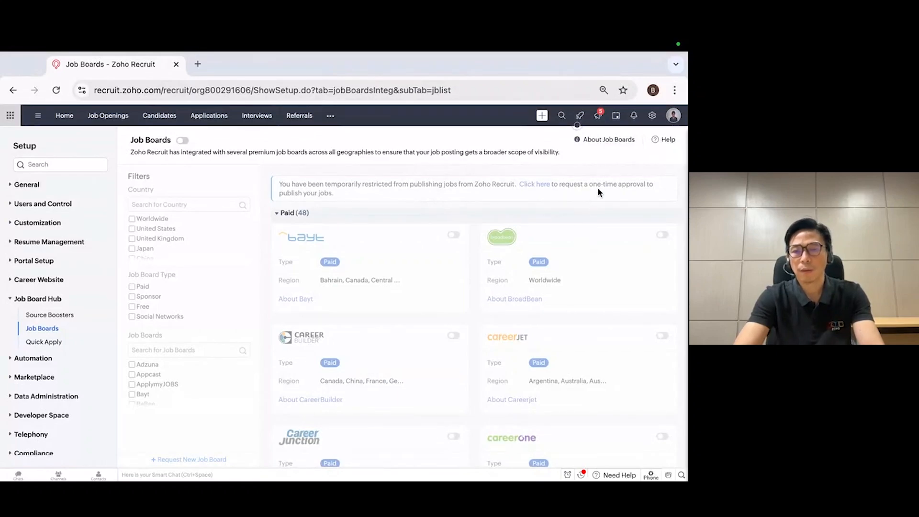
pyautogui.click(167, 119)
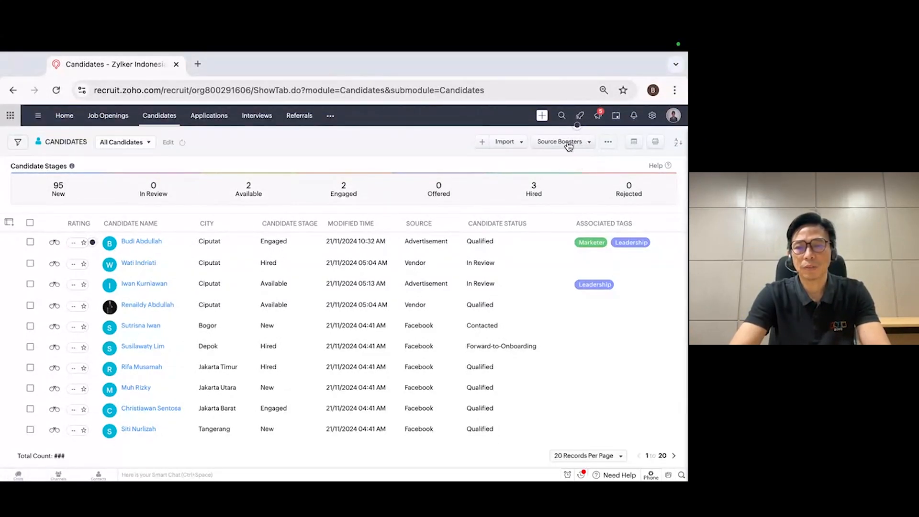
pyautogui.click(588, 145)
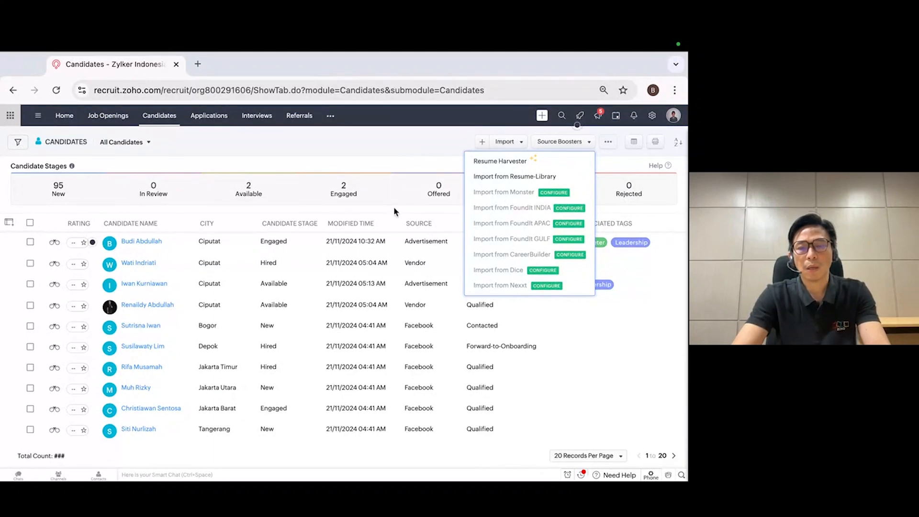
# Find matching candidates for the Project Executive job opening ZR_34_JOB and return to the job openings list
pyautogui.click(119, 121)
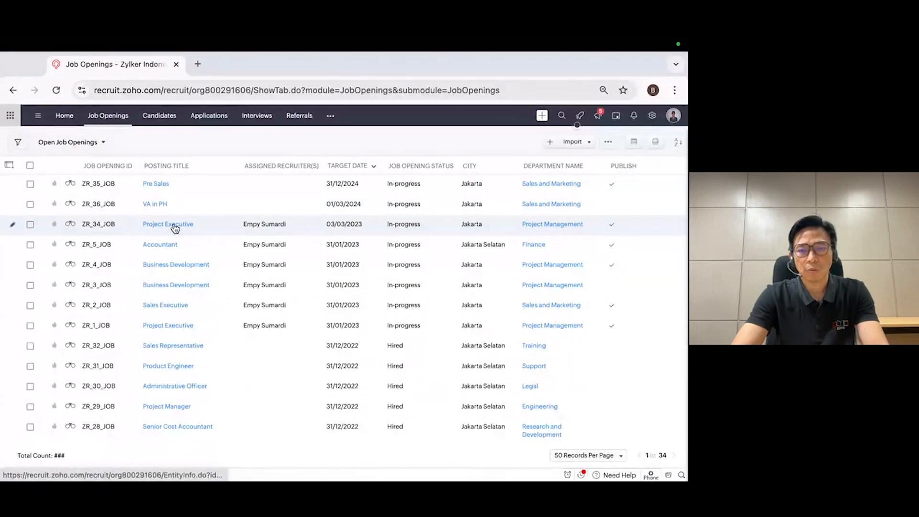
pyautogui.click(175, 225)
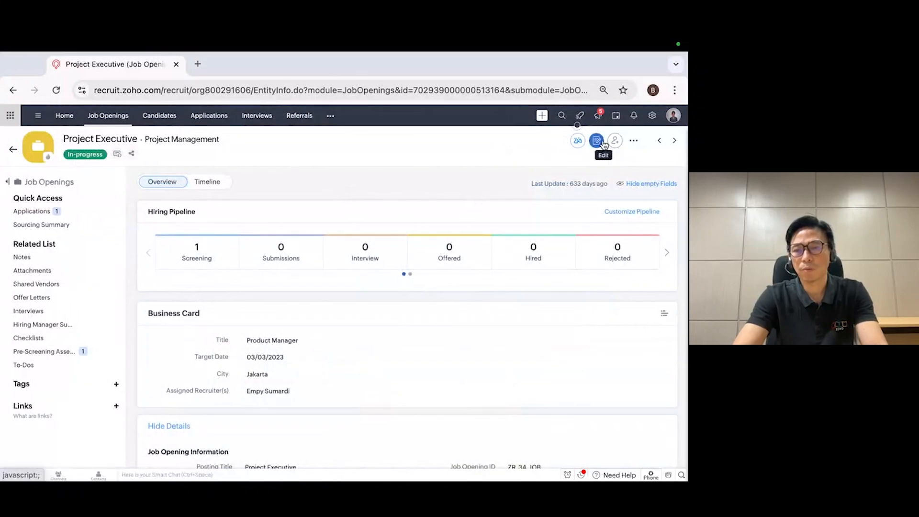
pyautogui.click(635, 143)
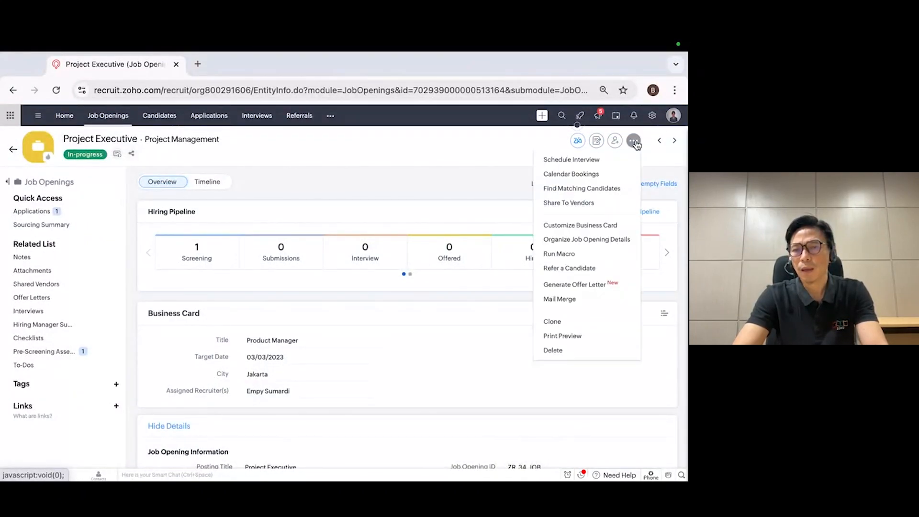
pyautogui.click(569, 192)
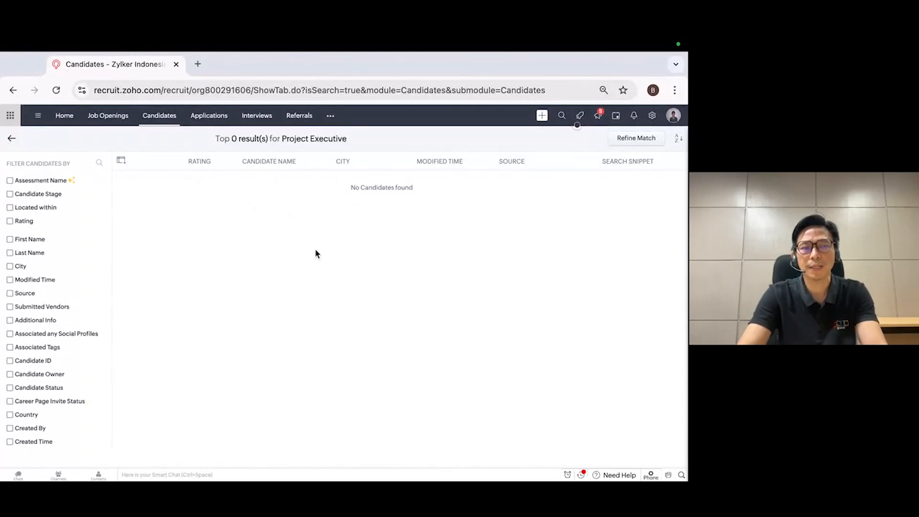
pyautogui.click(113, 124)
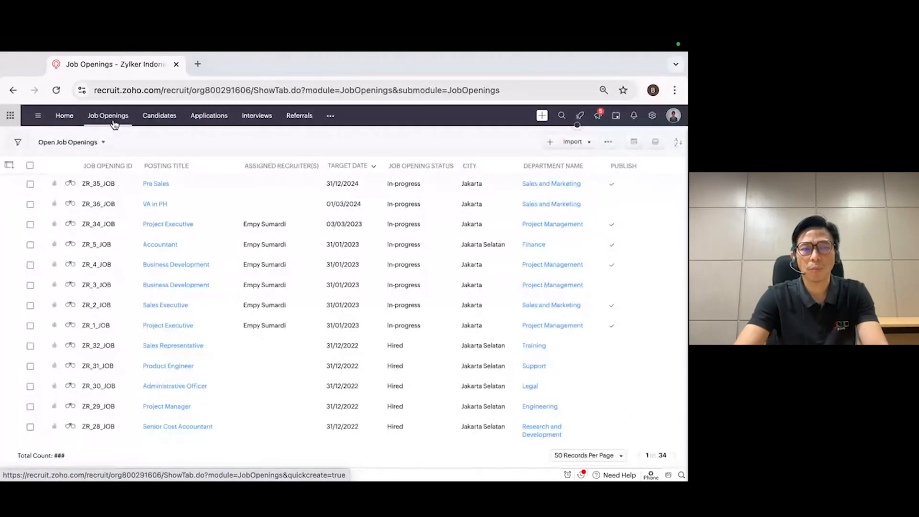
# Find matching job openings for the first listed candidate, tagged Marketer and Leadership
pyautogui.click(158, 117)
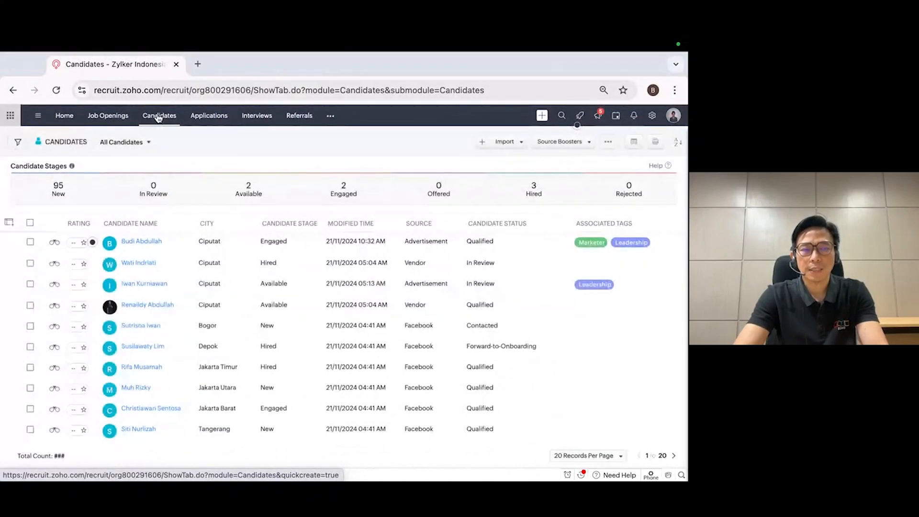
pyautogui.click(142, 242)
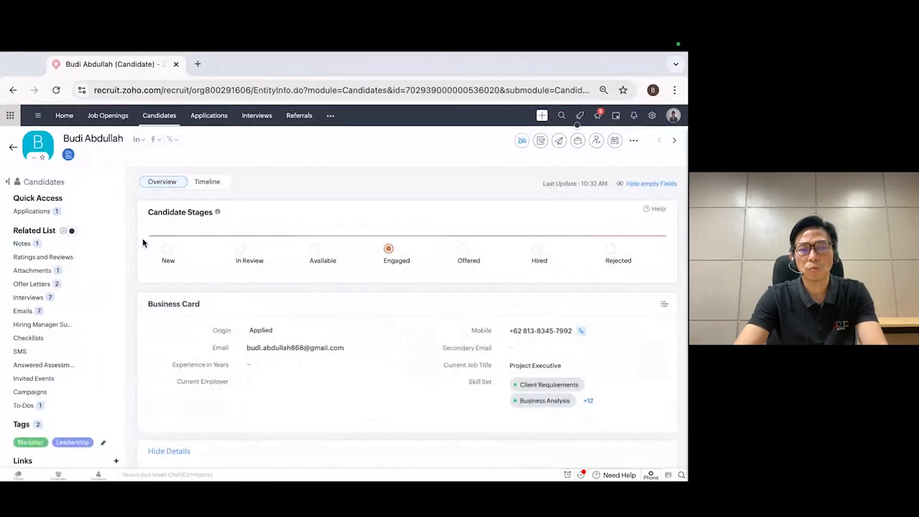
pyautogui.click(634, 141)
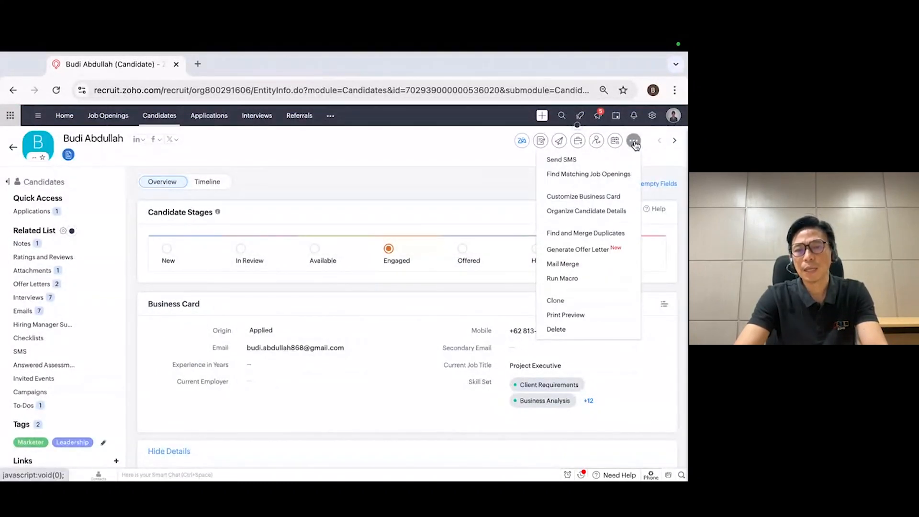
pyautogui.click(592, 175)
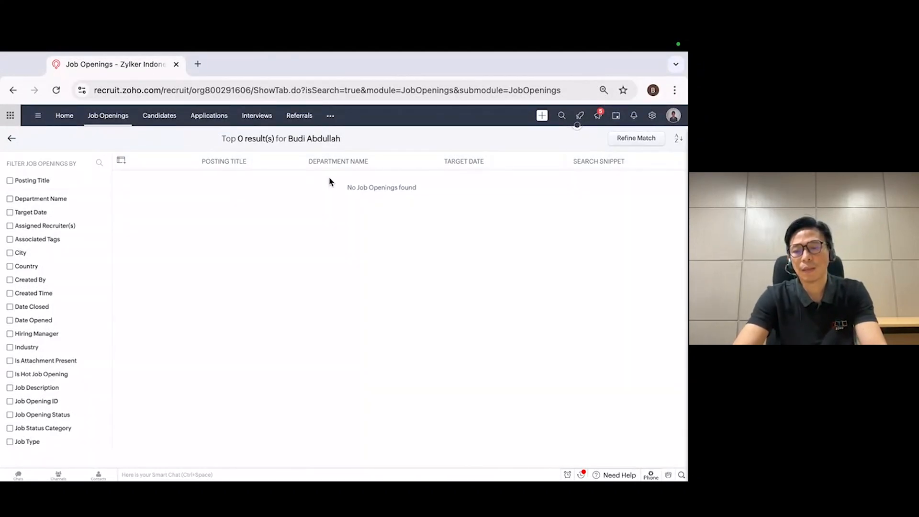
# Reopen the first listed candidate's record and look through its stages, business card and basic info
pyautogui.click(167, 116)
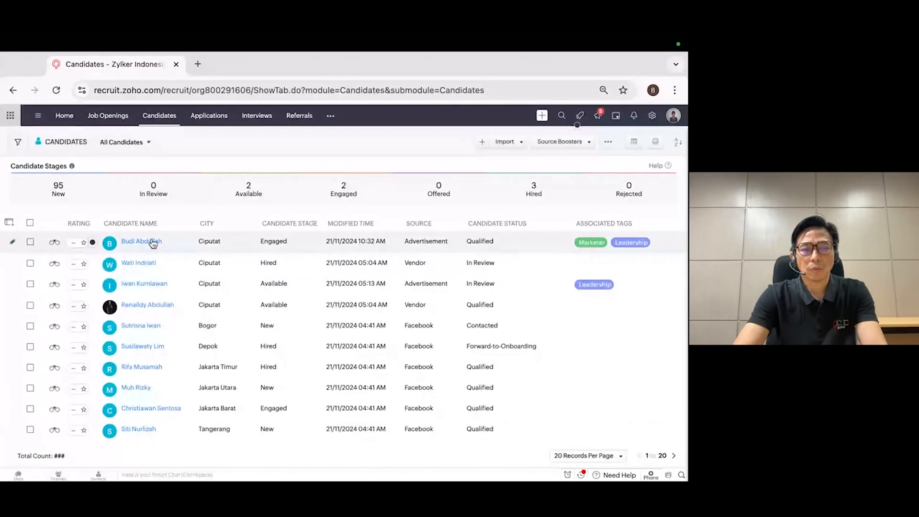
pyautogui.click(153, 243)
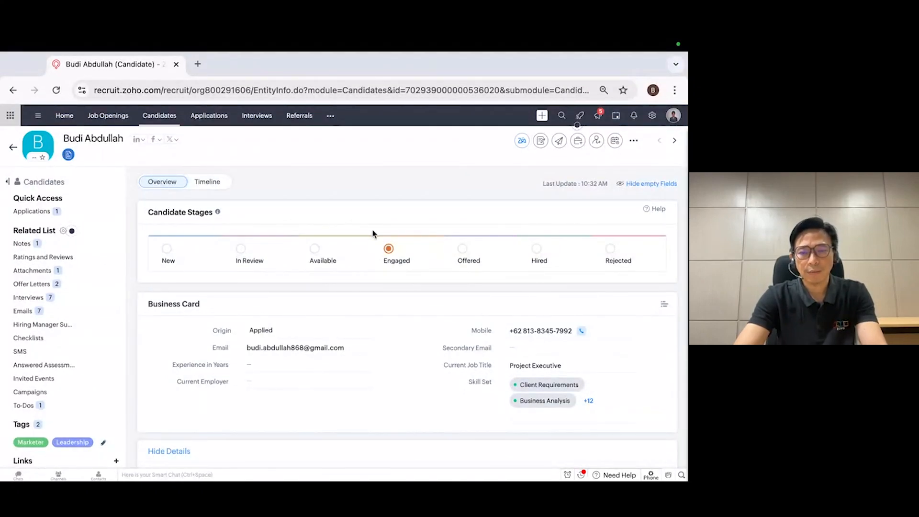
pyautogui.scroll(-2, 366, 268)
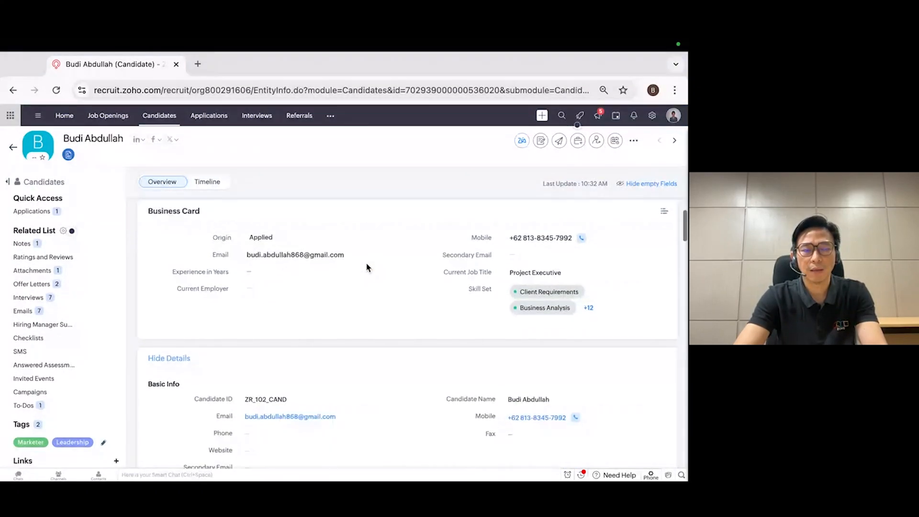
pyautogui.scroll(2, 367, 268)
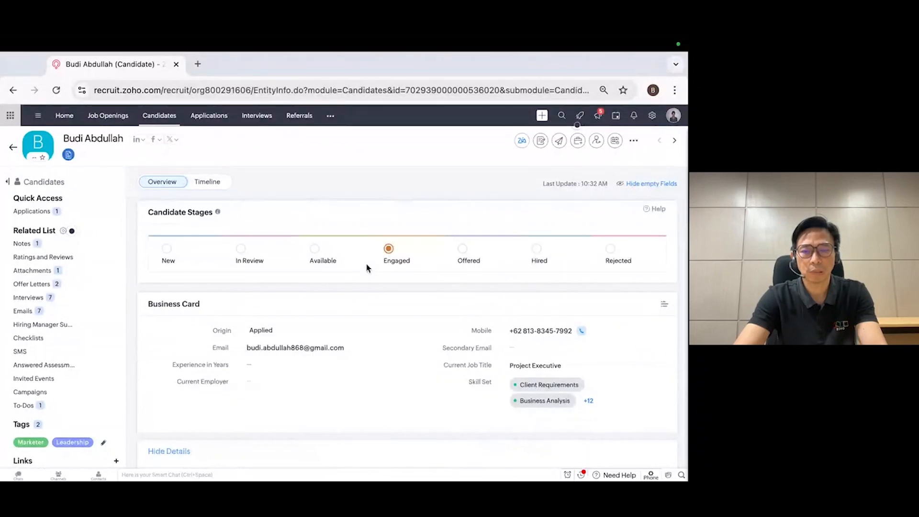
# Create a formal interview for the candidate on 22/11/2024 with the assigned recruiter as interviewer
pyautogui.click(616, 142)
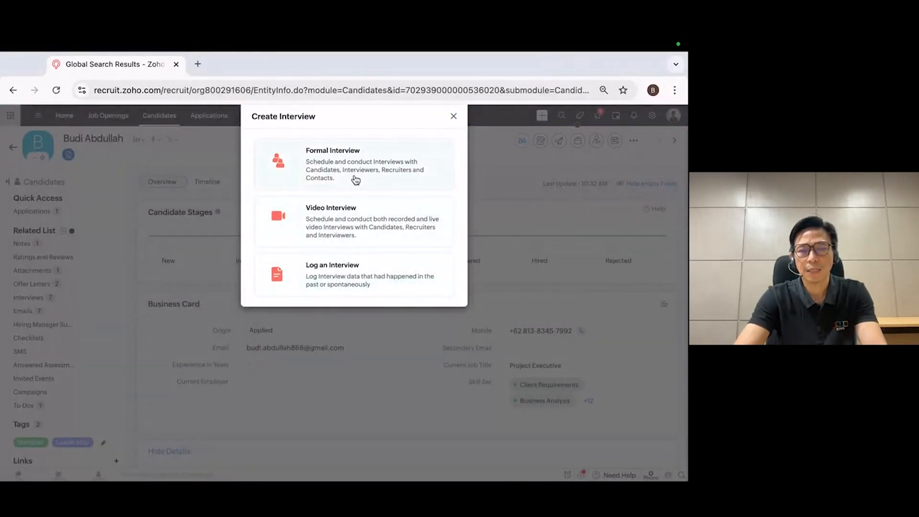
pyautogui.click(368, 168)
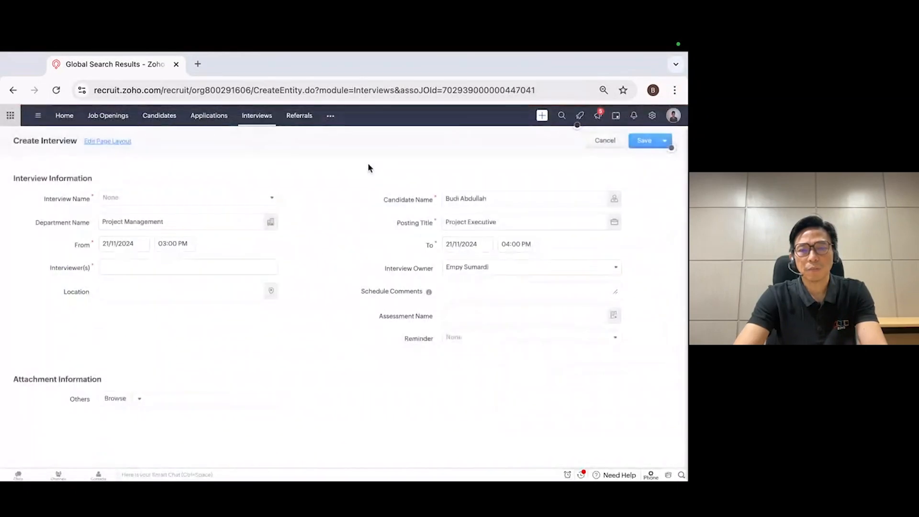
pyautogui.click(129, 242)
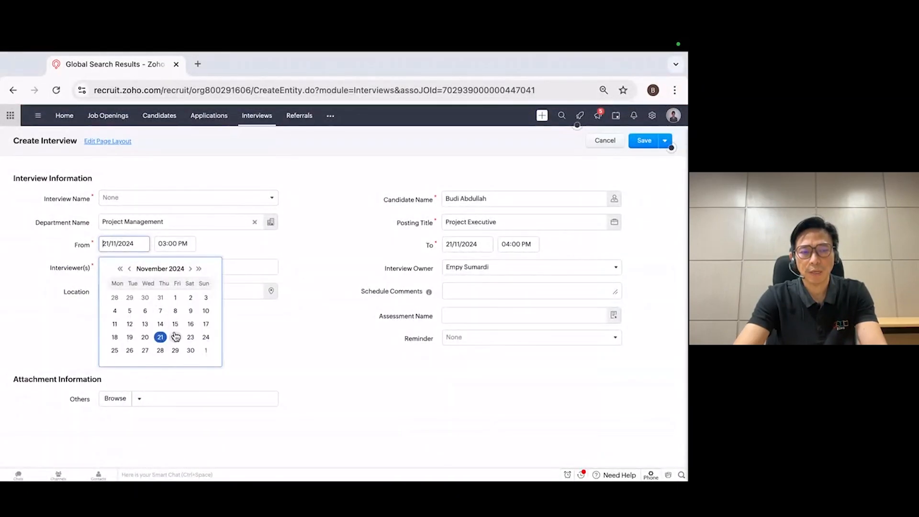
pyautogui.click(175, 336)
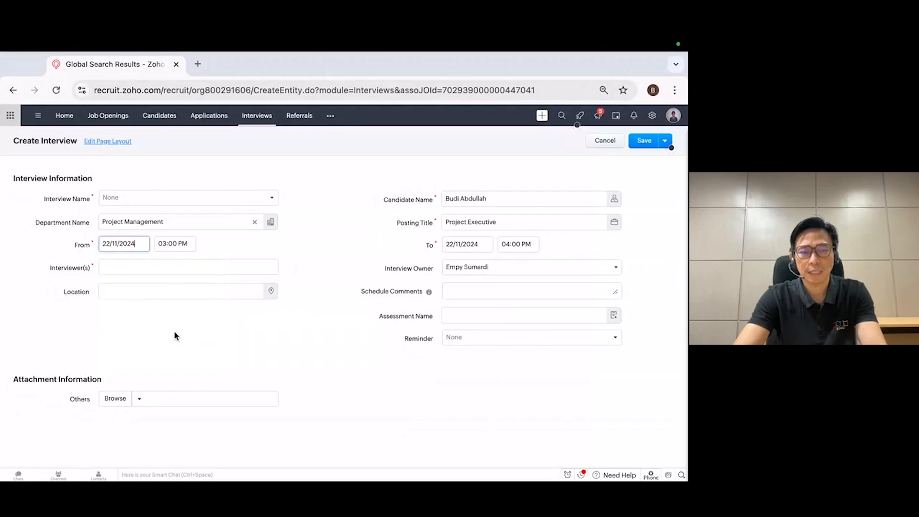
pyautogui.click(139, 266)
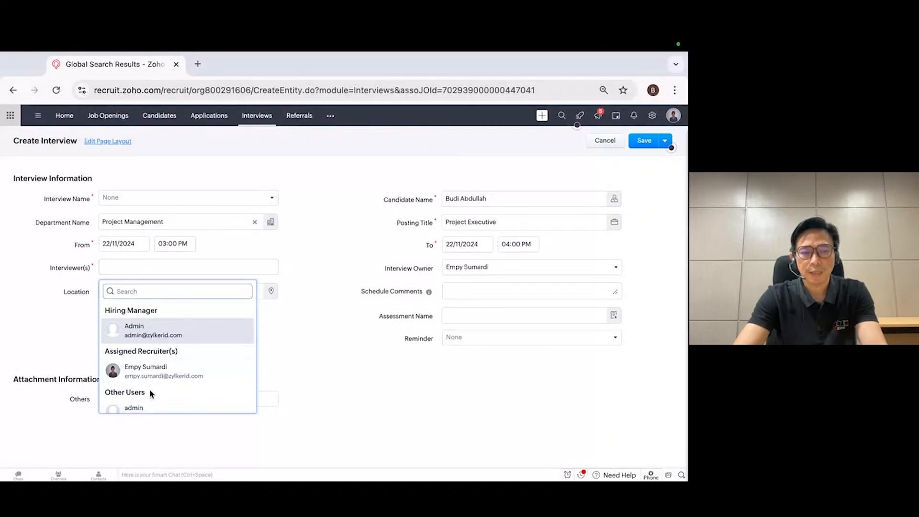
pyautogui.click(157, 368)
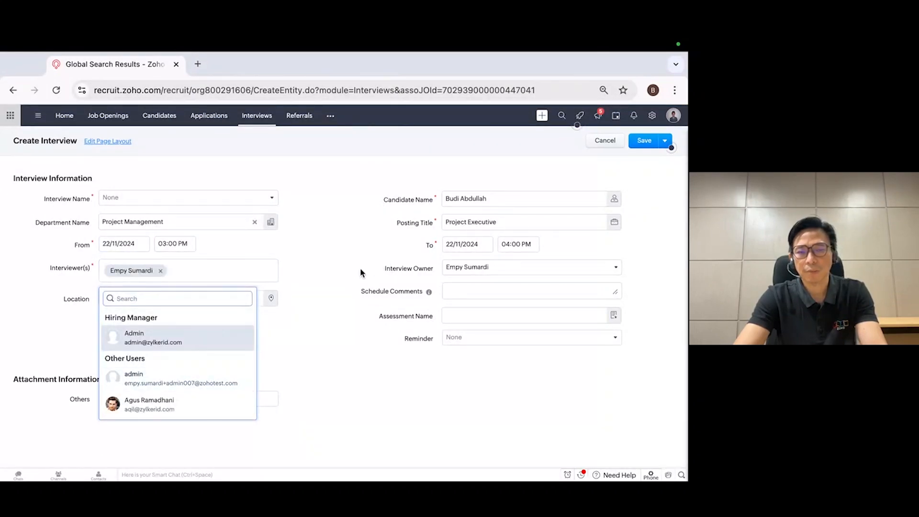
pyautogui.click(334, 276)
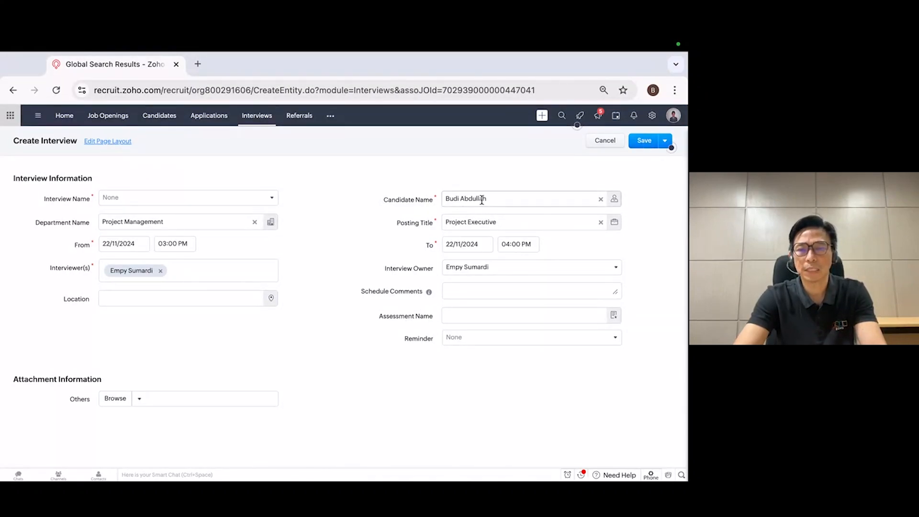
# Set the interview name to Internal Interview and save the interview as a draft without sending invitations
pyautogui.click(645, 142)
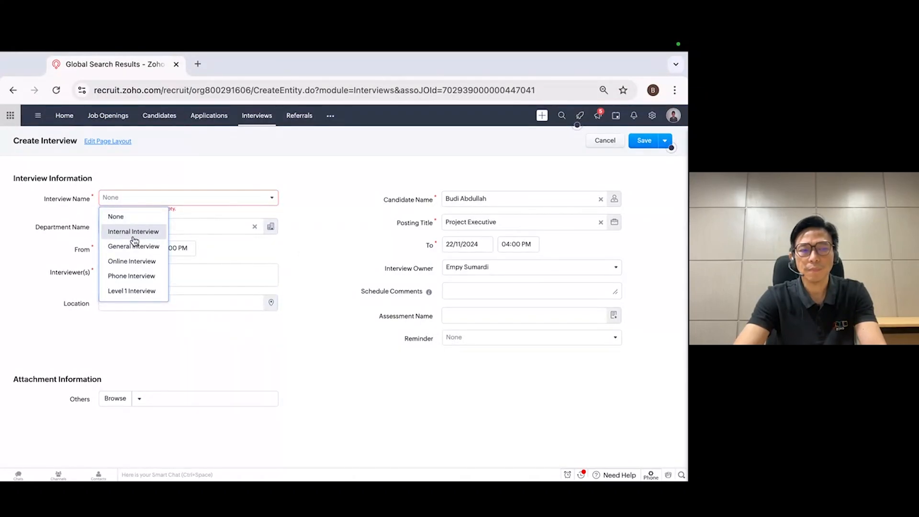
pyautogui.click(136, 235)
pyautogui.click(644, 141)
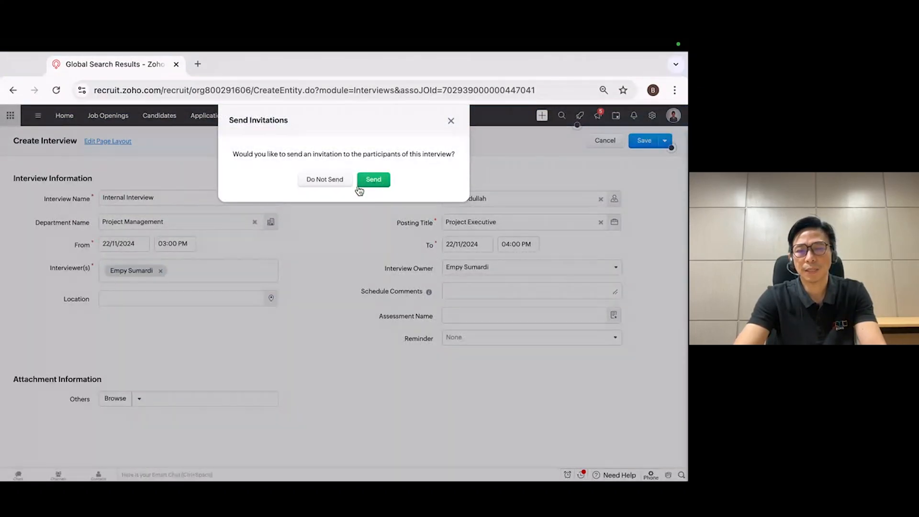
pyautogui.click(450, 121)
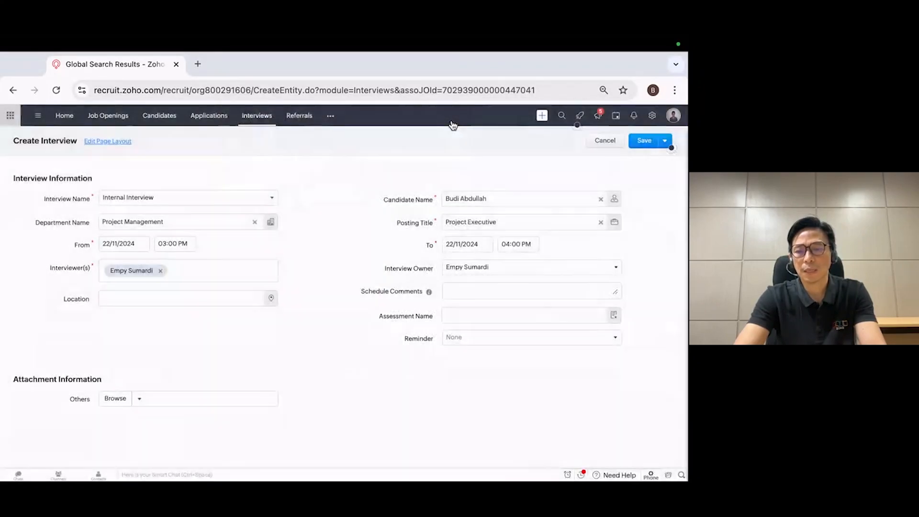
pyautogui.click(652, 117)
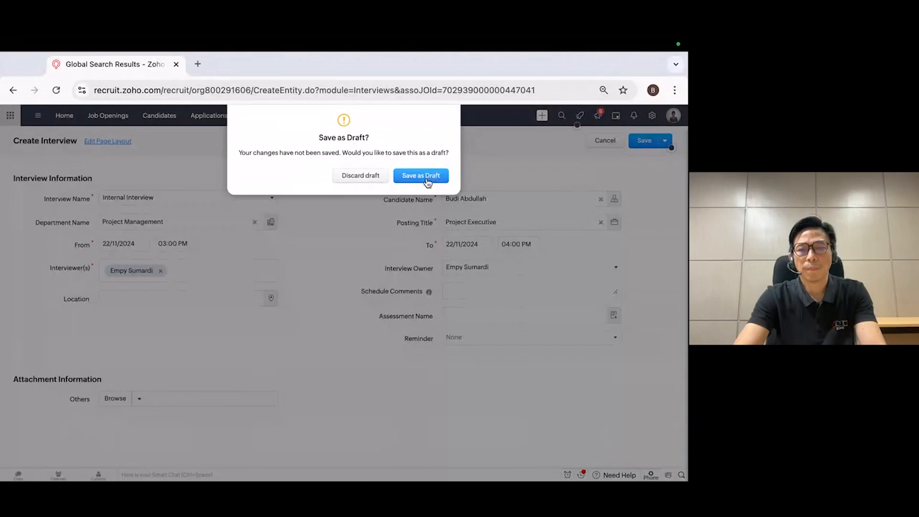
pyautogui.click(420, 175)
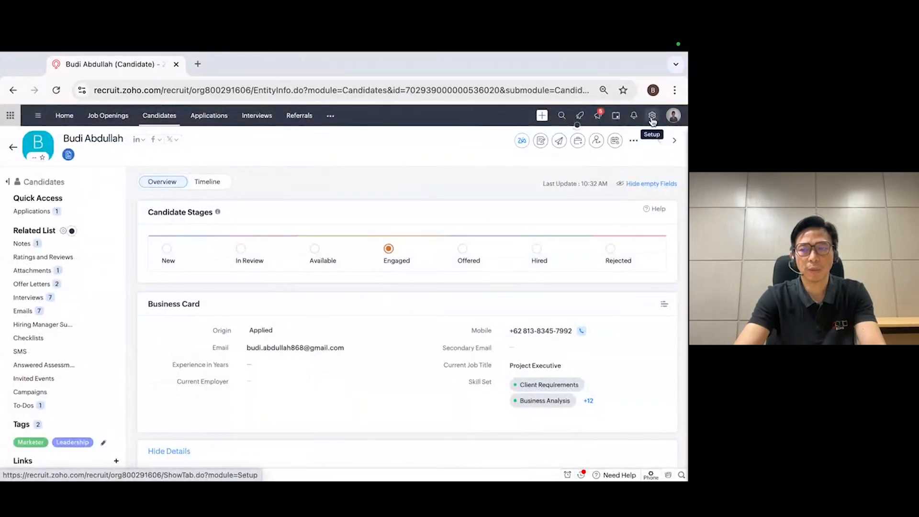
# Open the Approval for Publish Job process from the Approval Processes setup, review its rule and leave it without saving
pyautogui.click(652, 117)
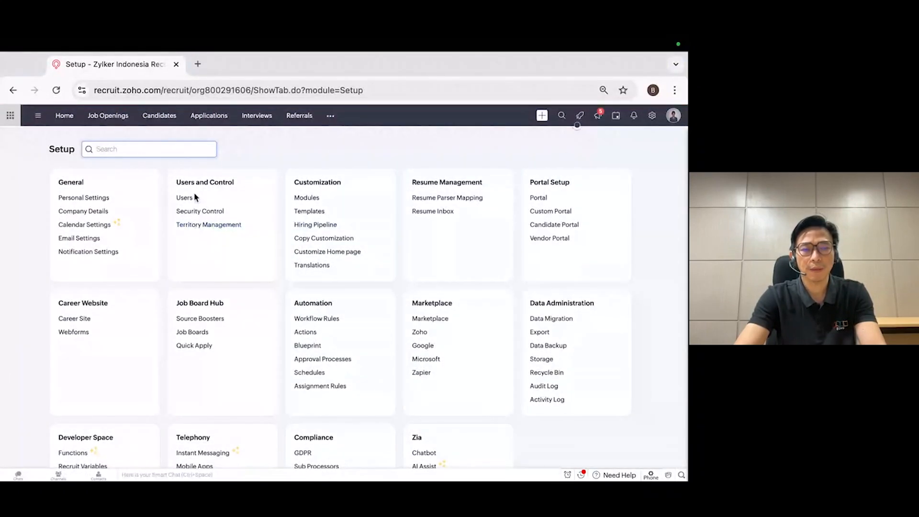
pyautogui.scroll(-1, 213, 300)
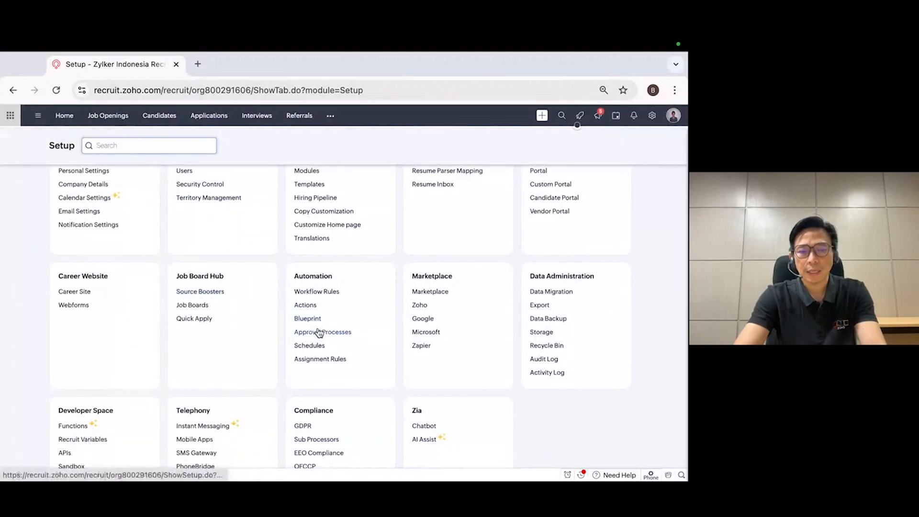
pyautogui.click(320, 334)
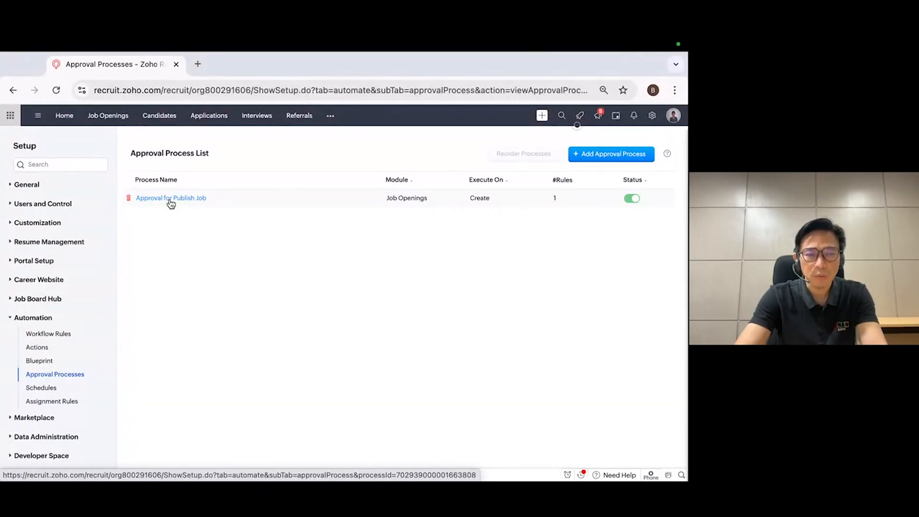
pyautogui.click(170, 200)
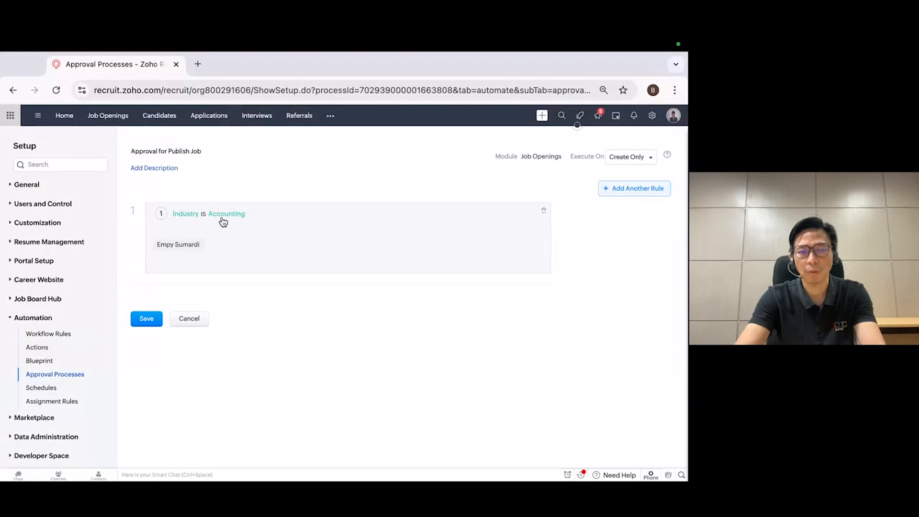
pyautogui.click(189, 319)
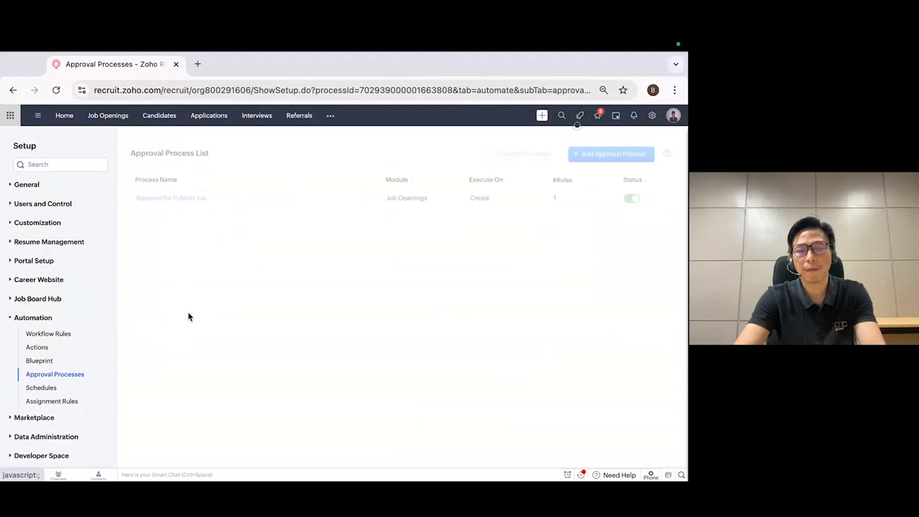
# Create an approval process for the Candidates module named Approval for Quotation, executed on record creation, and begin its first rule
pyautogui.click(611, 154)
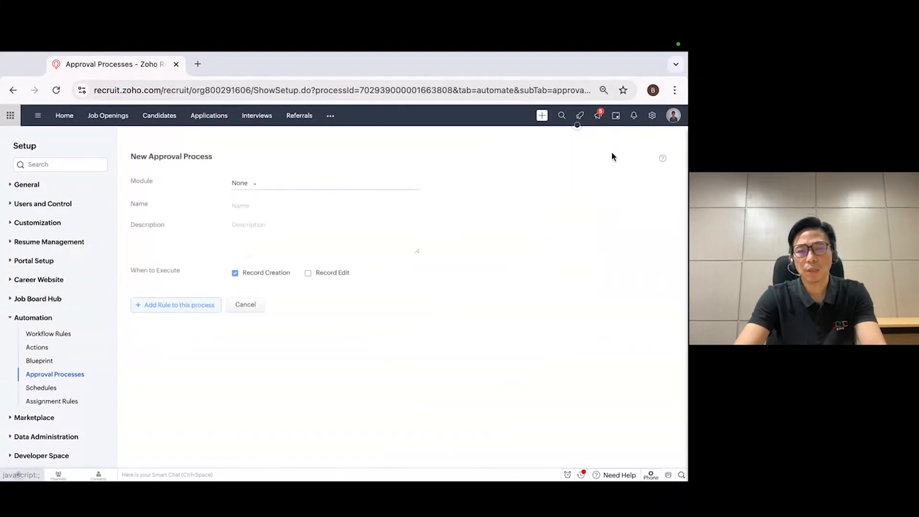
pyautogui.click(253, 185)
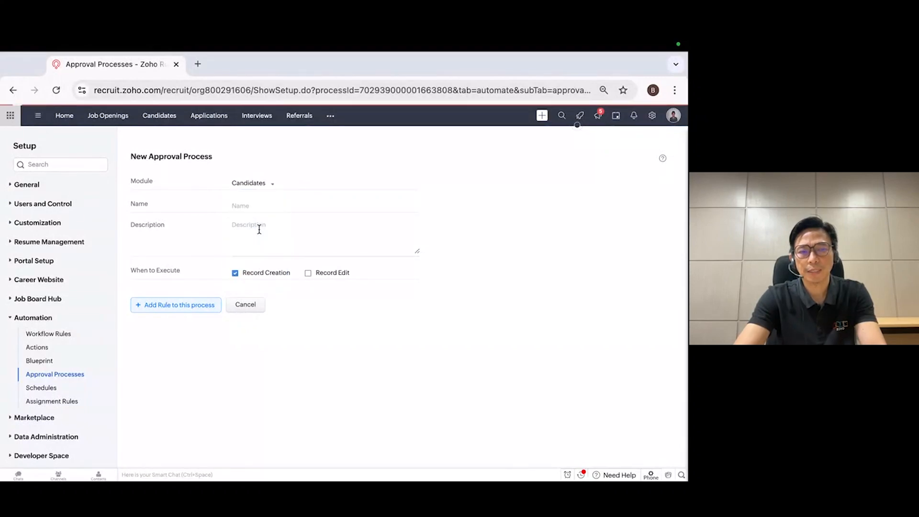
pyautogui.click(271, 204)
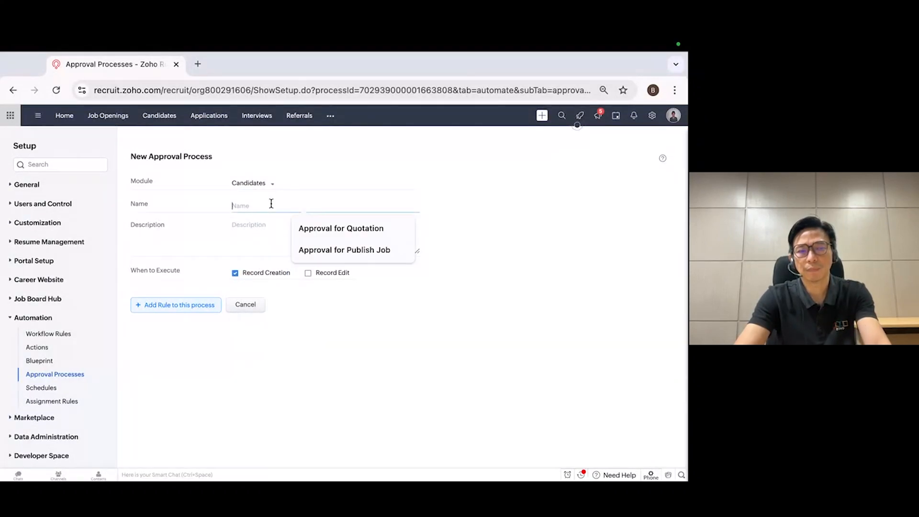
pyautogui.click(340, 229)
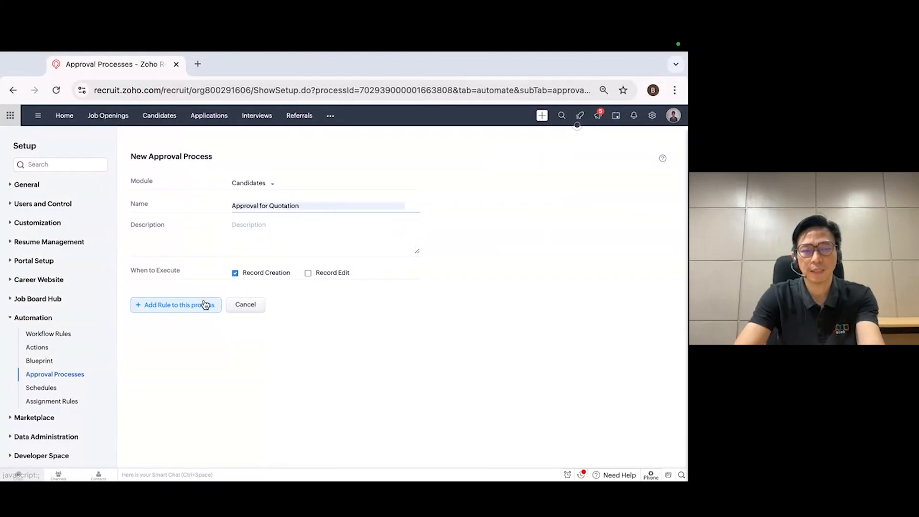
pyautogui.click(201, 314)
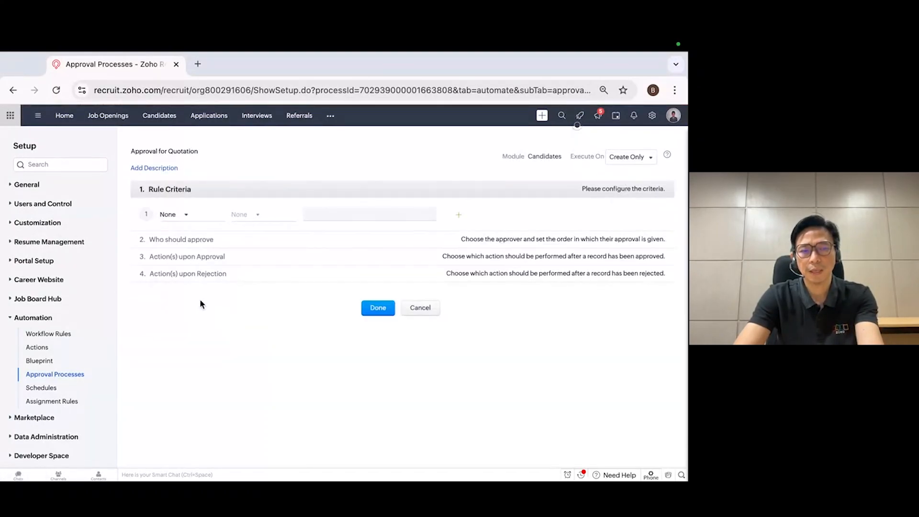
# Set the rule criterion to Candidate Status is Forward-to-Onboarding
pyautogui.click(186, 215)
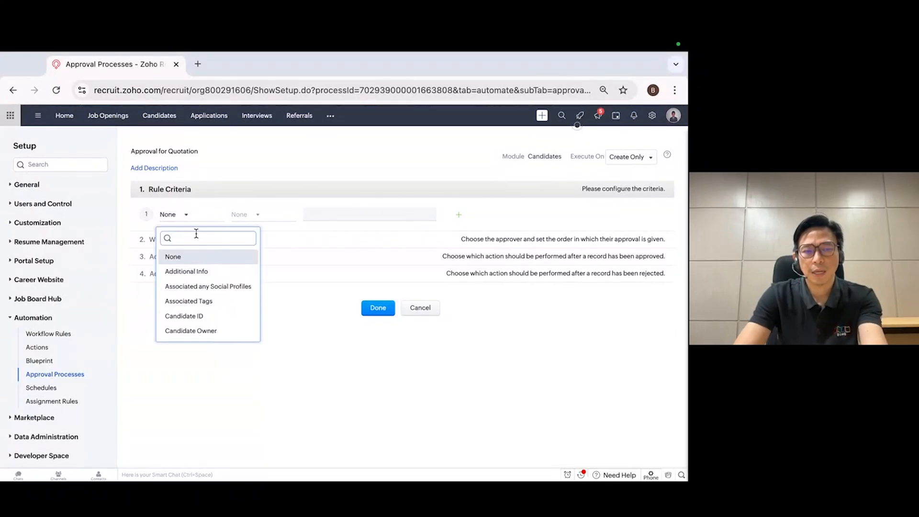
pyautogui.write('st')
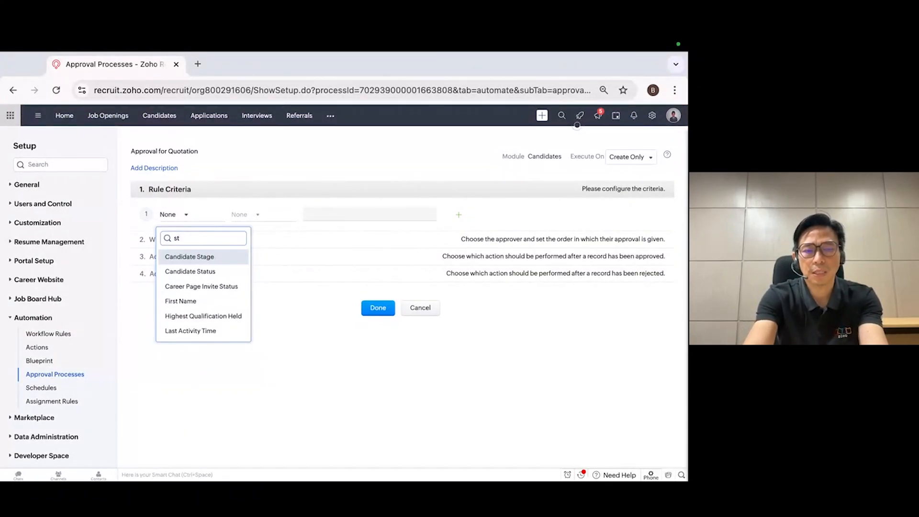
pyautogui.click(214, 271)
pyautogui.click(257, 217)
pyautogui.click(254, 248)
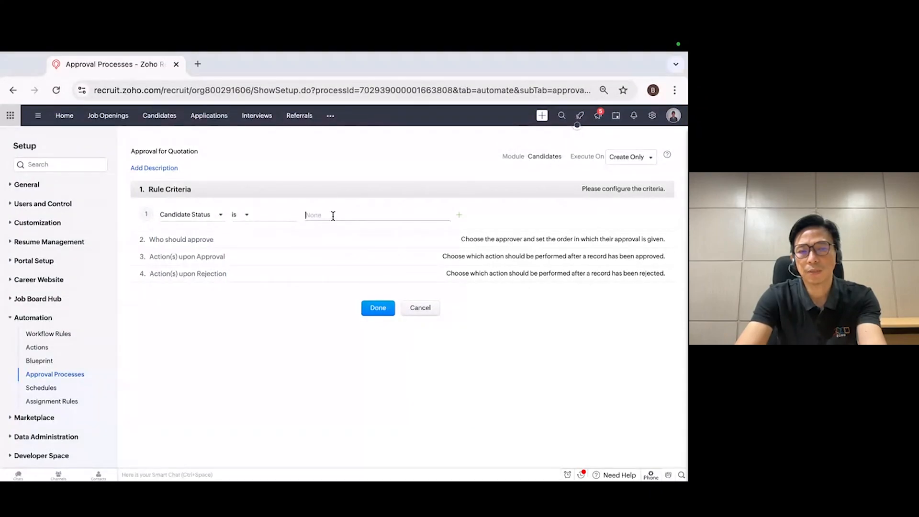
pyautogui.click(333, 216)
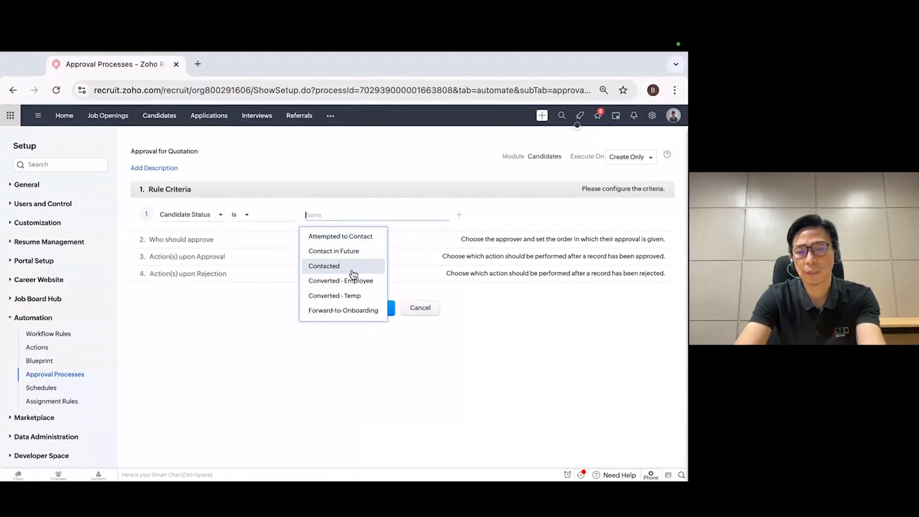
pyautogui.scroll(-2, 353, 274)
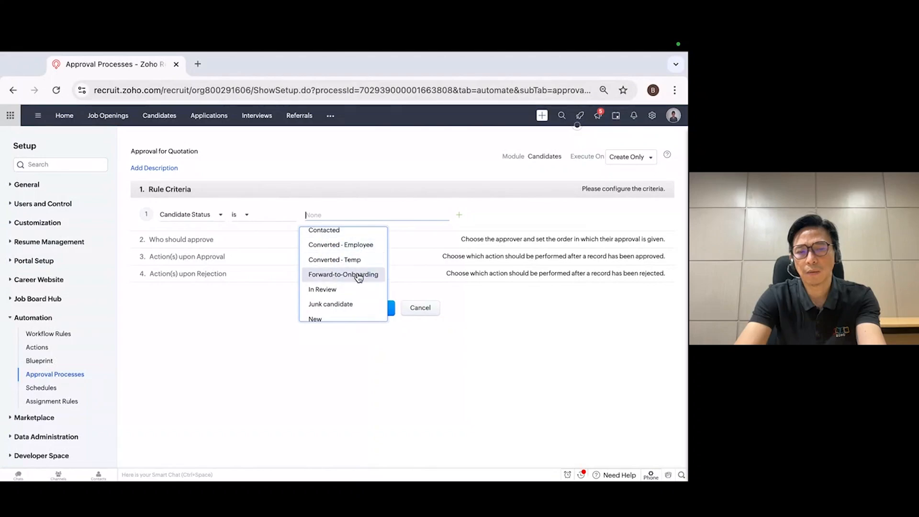
pyautogui.scroll(2, 358, 276)
pyautogui.scroll(-2, 360, 271)
pyautogui.click(353, 280)
# Assign the third listed user as the rule's approver and finish the rule without approval or rejection actions
pyautogui.click(188, 246)
pyautogui.click(237, 257)
pyautogui.click(153, 267)
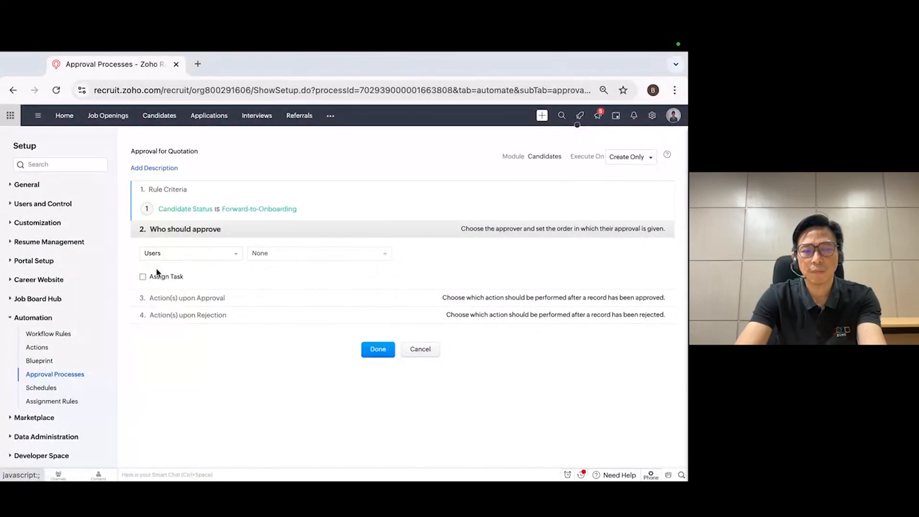
pyautogui.click(349, 258)
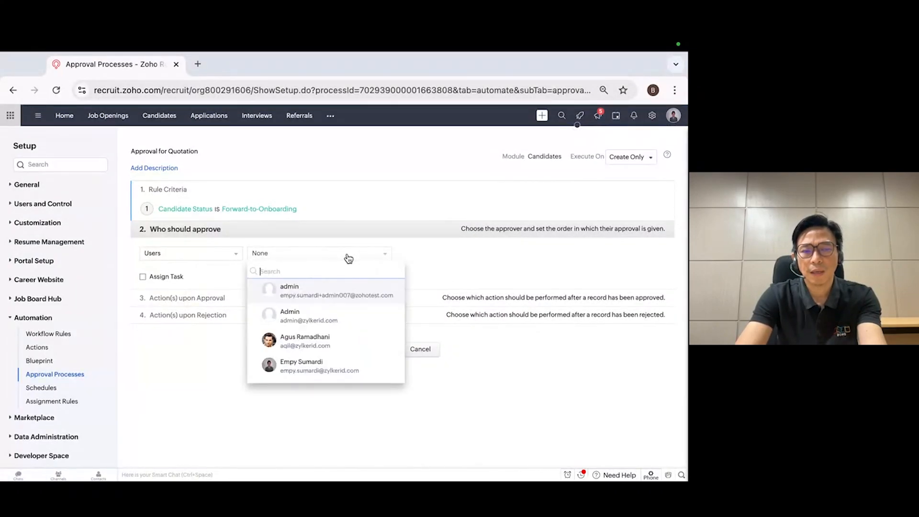
pyautogui.click(321, 346)
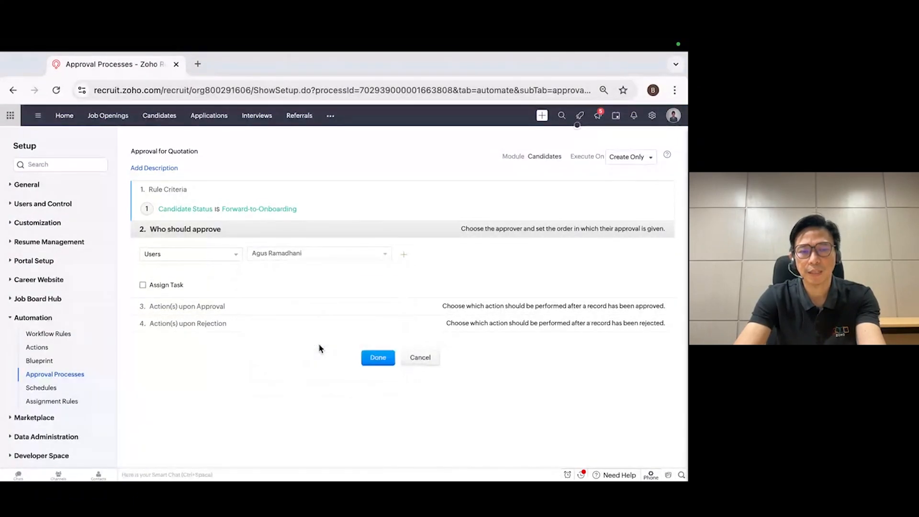
pyautogui.click(378, 358)
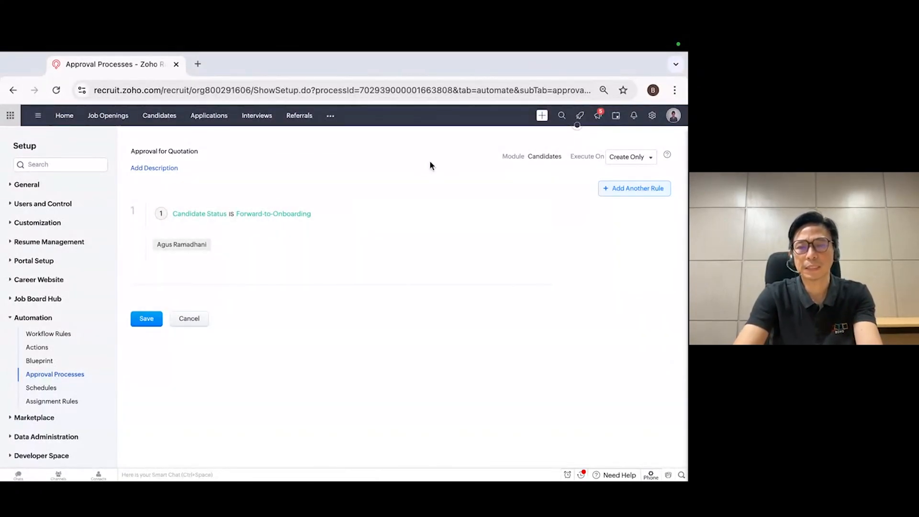
# Open the first listed candidate's record and start generating an offer letter for that candidate
pyautogui.click(165, 120)
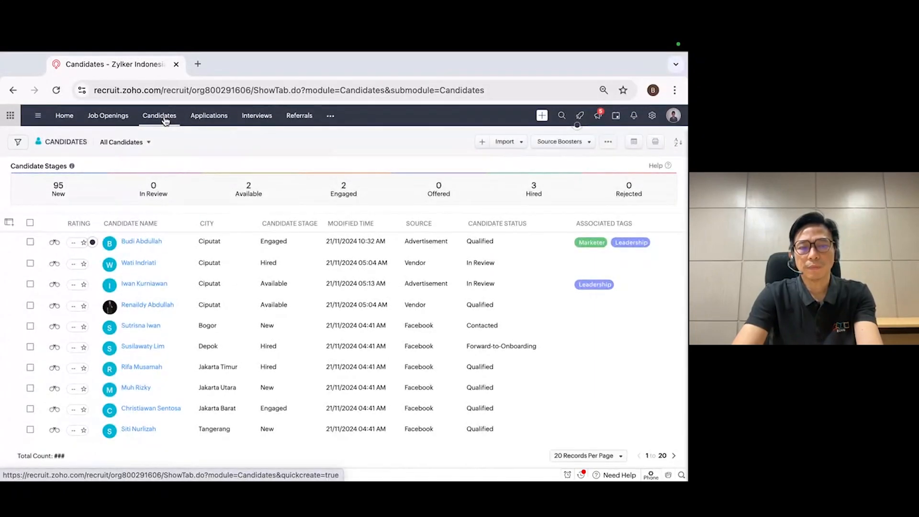
pyautogui.click(149, 242)
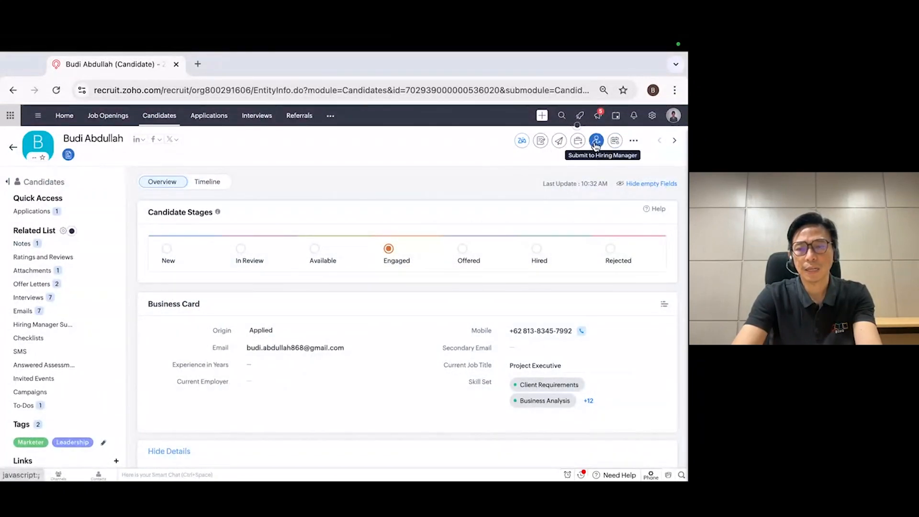
pyautogui.click(634, 140)
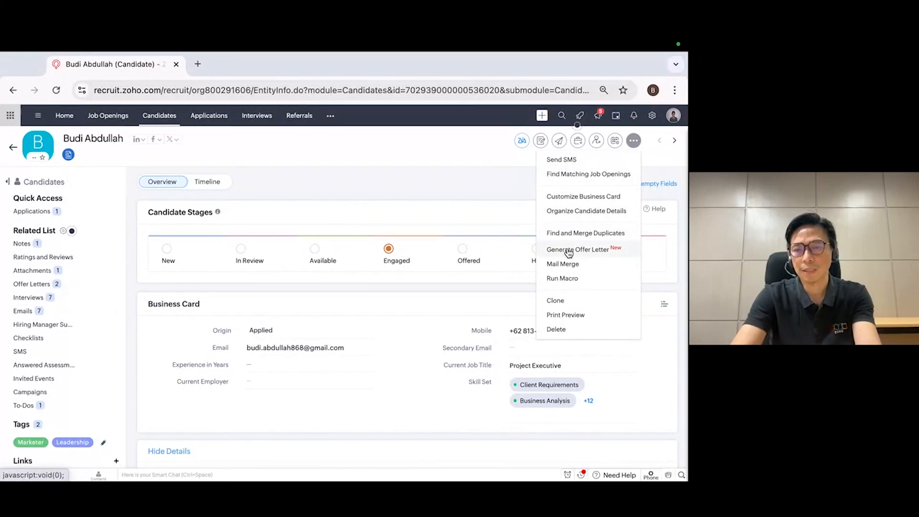
pyautogui.click(593, 254)
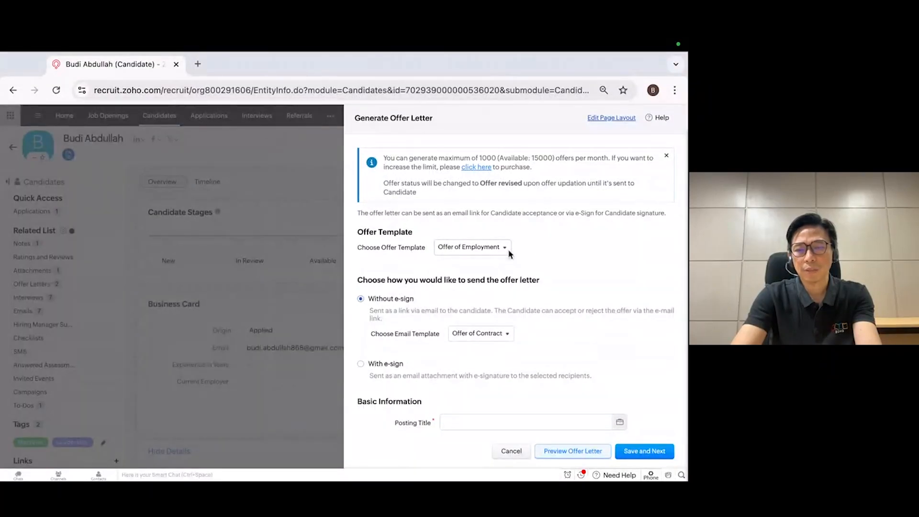
# Set the offer's posting title to the Project Executive job opening in Project Management
pyautogui.scroll(-1, 533, 275)
pyautogui.scroll(-5, 531, 271)
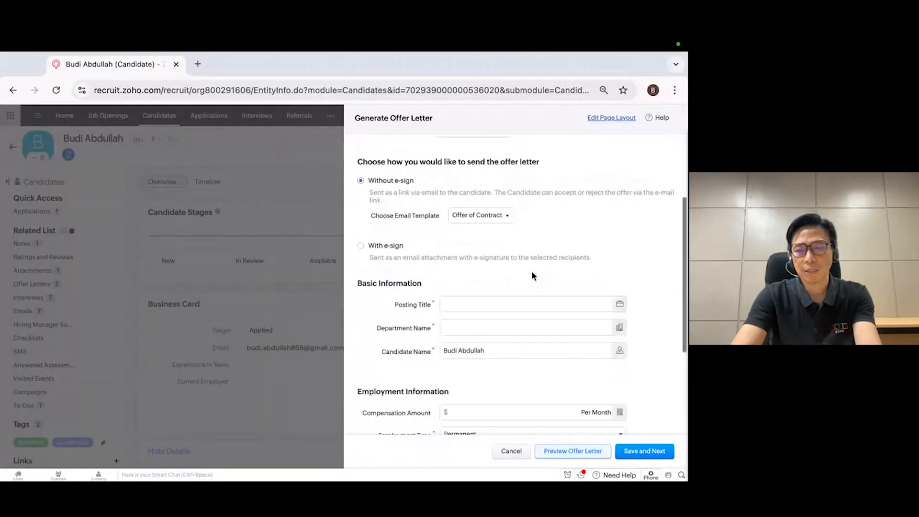
pyautogui.click(452, 298)
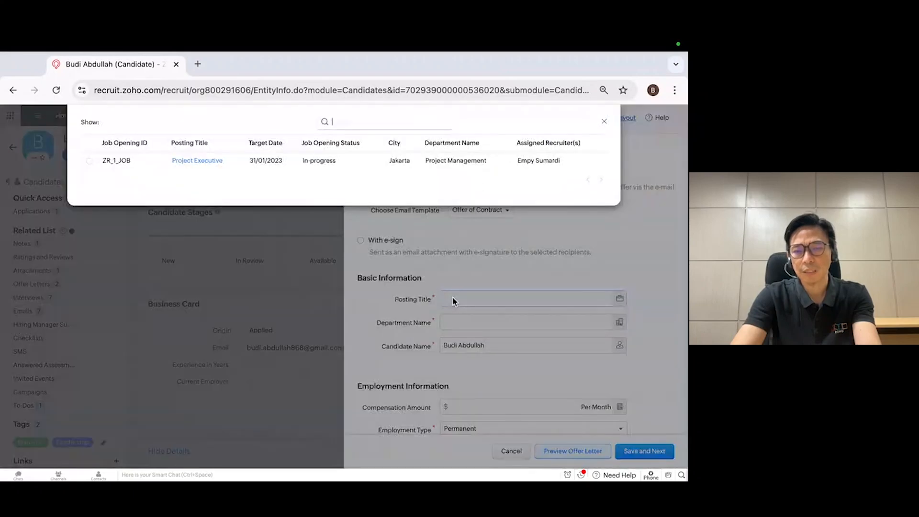
pyautogui.click(208, 161)
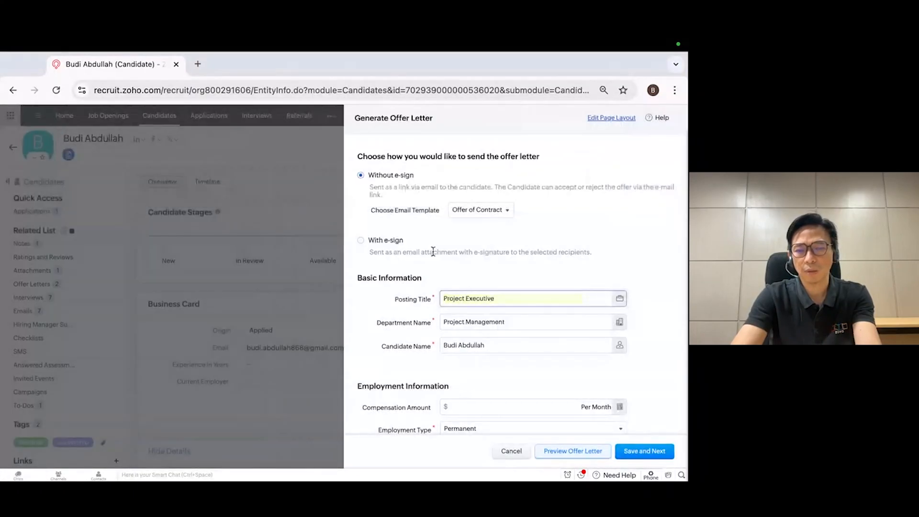
# Set the offer's compensation amount to 6000000 per month and keep the employment type Permanent
pyautogui.scroll(-1, 513, 308)
pyautogui.scroll(-1, 511, 335)
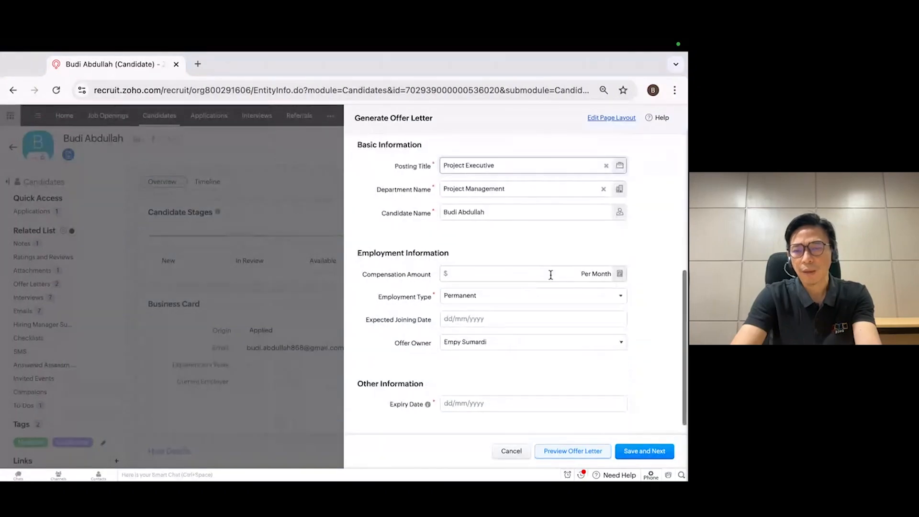
pyautogui.click(543, 275)
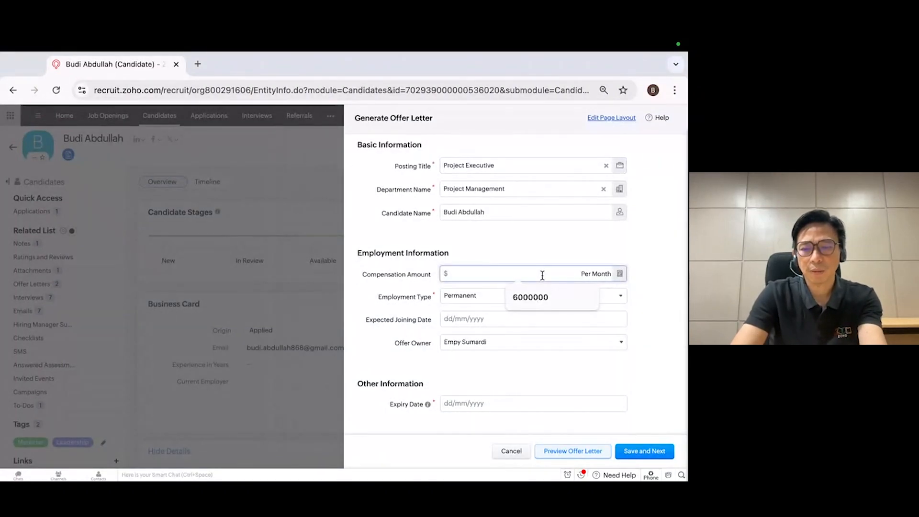
pyautogui.click(529, 296)
pyautogui.click(507, 298)
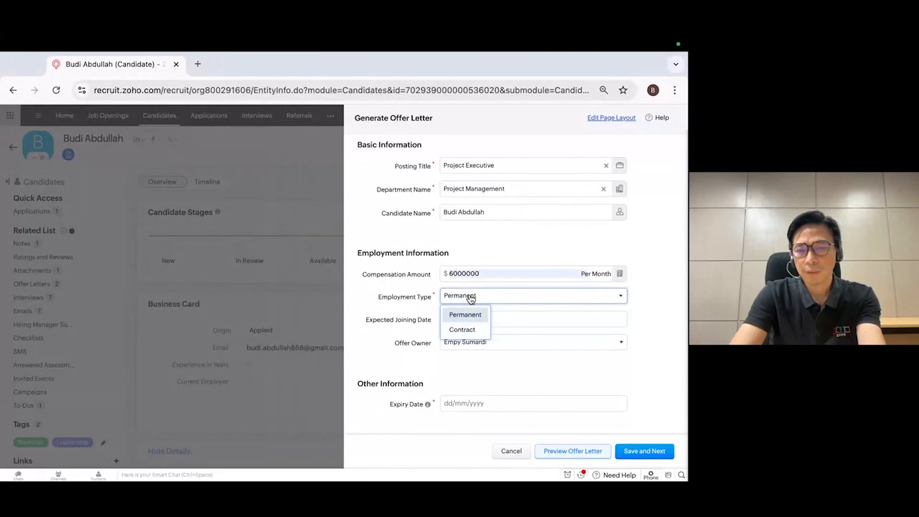
pyautogui.click(471, 315)
# Set the offer's expected joining date to 01/12/2024 and its expiry date to 24/11/2024
pyautogui.click(480, 319)
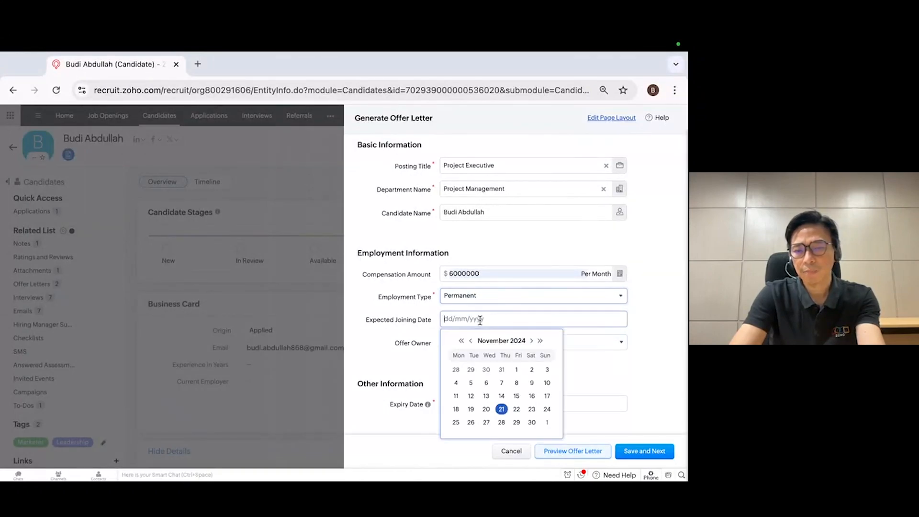
pyautogui.click(502, 409)
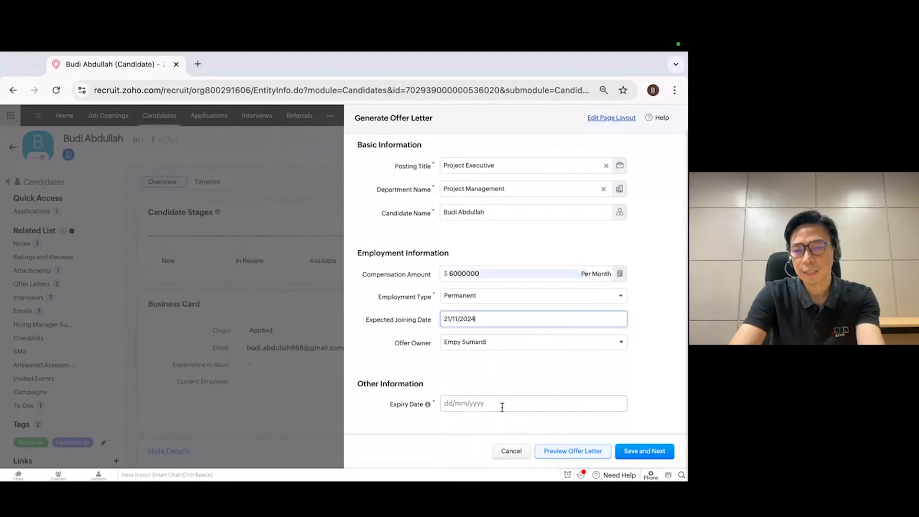
pyautogui.click(488, 319)
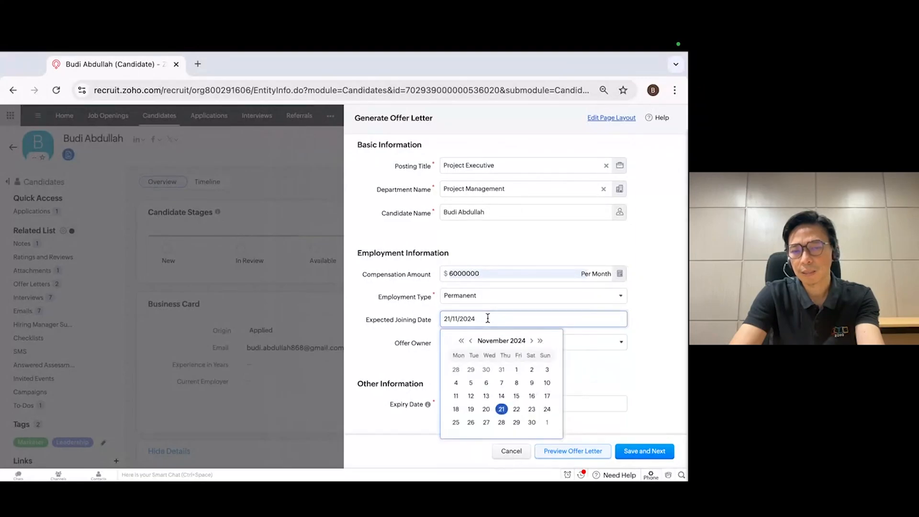
pyautogui.click(532, 341)
pyautogui.click(547, 370)
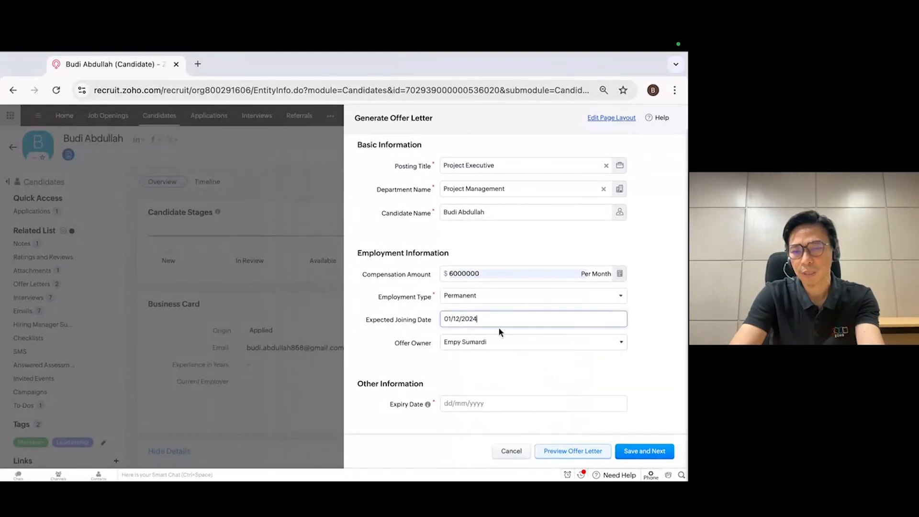
pyautogui.scroll(-1, 490, 379)
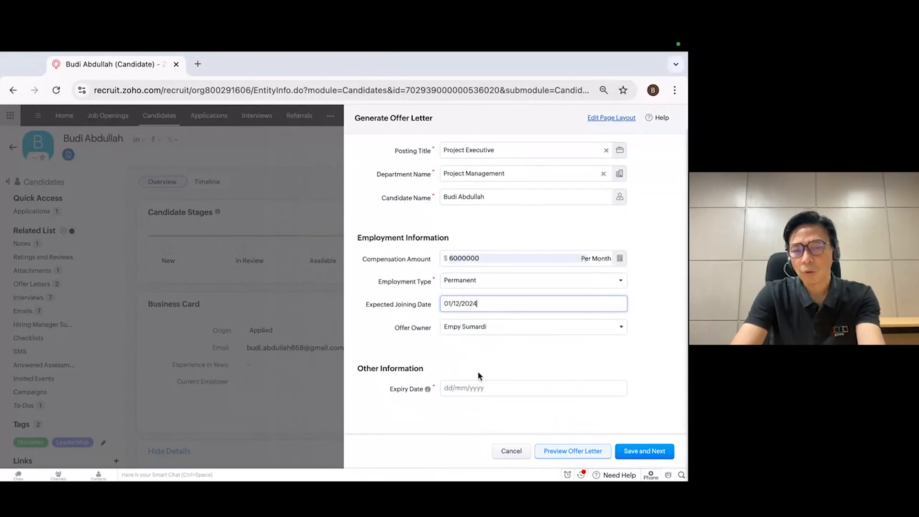
pyautogui.click(481, 389)
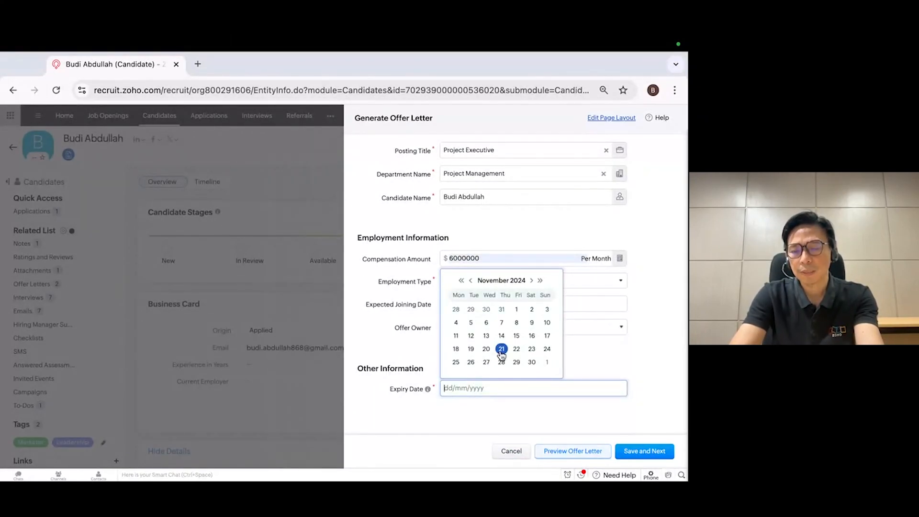
pyautogui.click(547, 349)
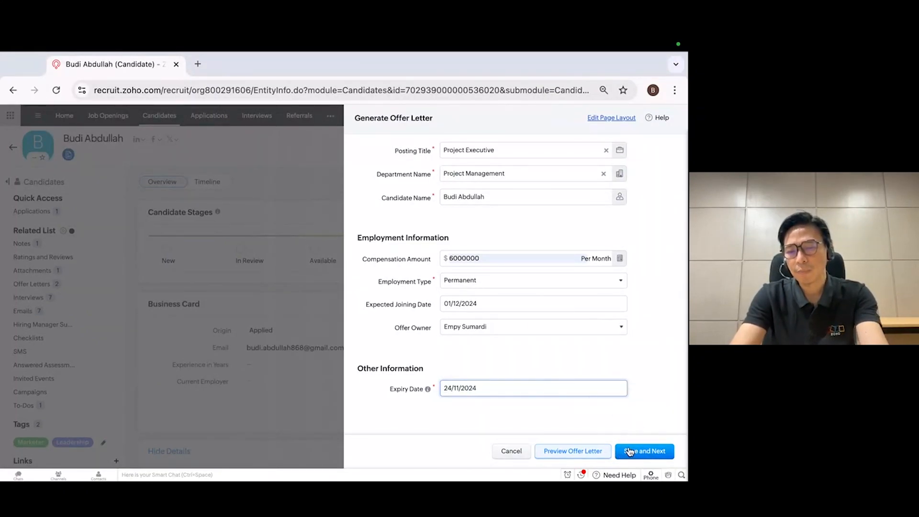
# Preview the offer letter and examine its subject, joining date and compensation text
pyautogui.click(591, 453)
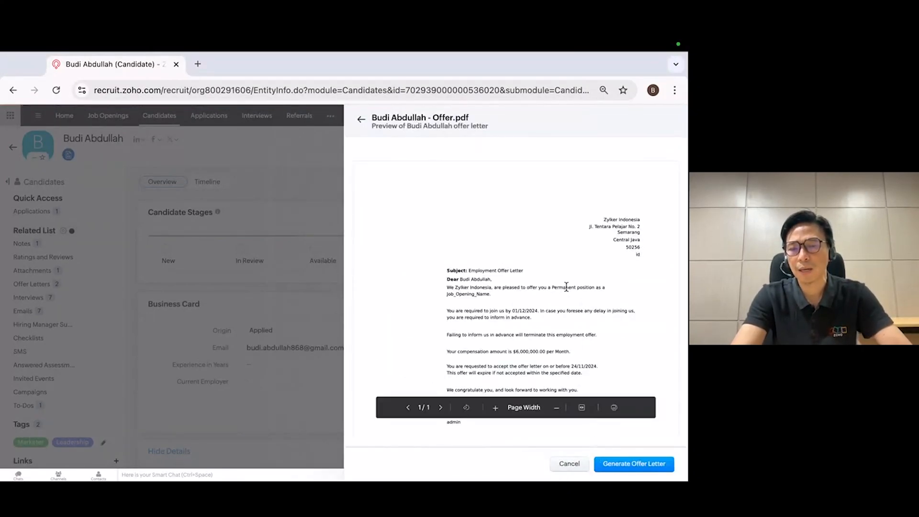
pyautogui.scroll(-2, 566, 287)
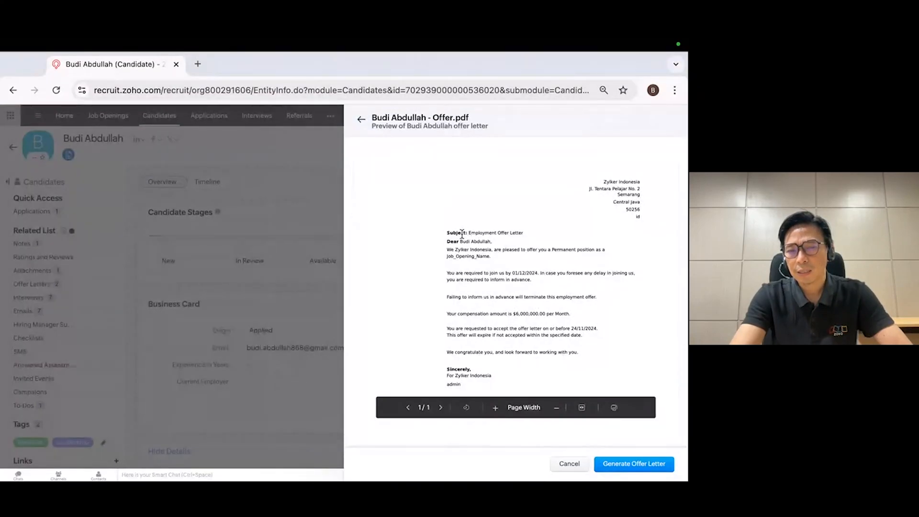
pyautogui.moveTo(469, 232); pyautogui.dragTo(519, 233)
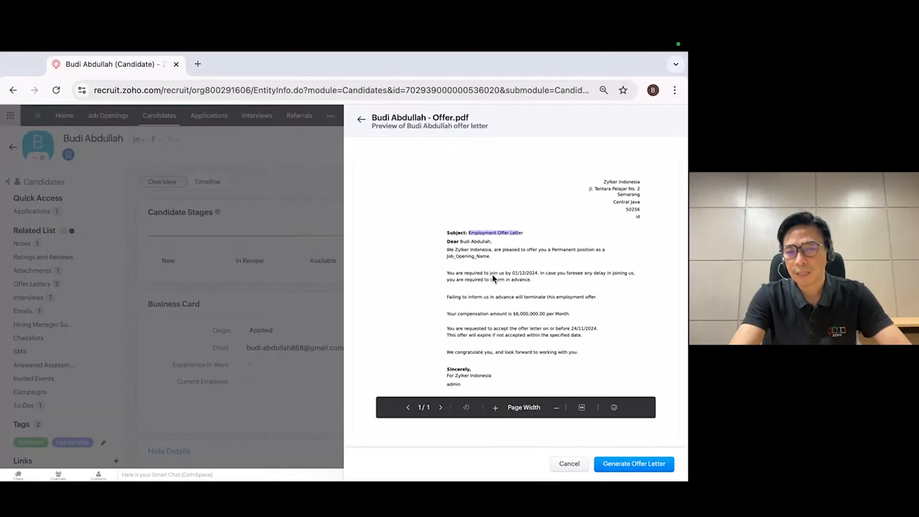
pyautogui.moveTo(513, 314); pyautogui.dragTo(569, 313)
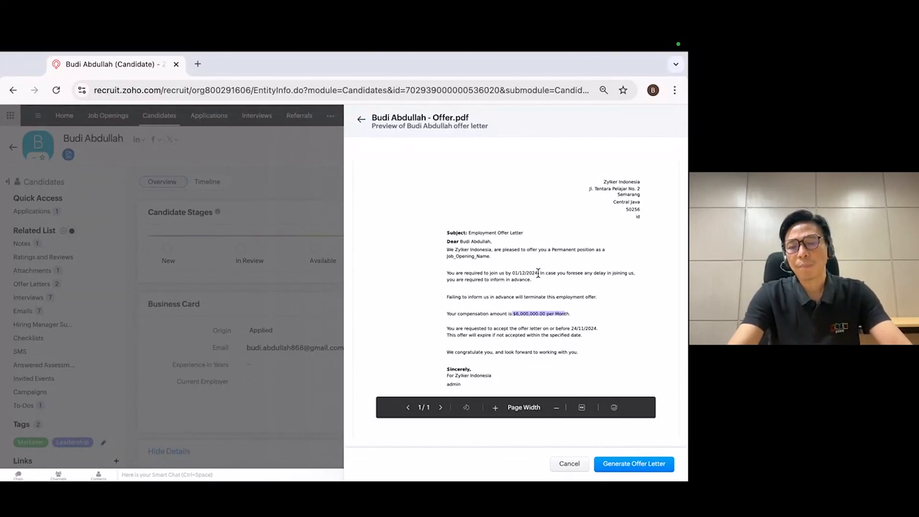
pyautogui.moveTo(489, 38)
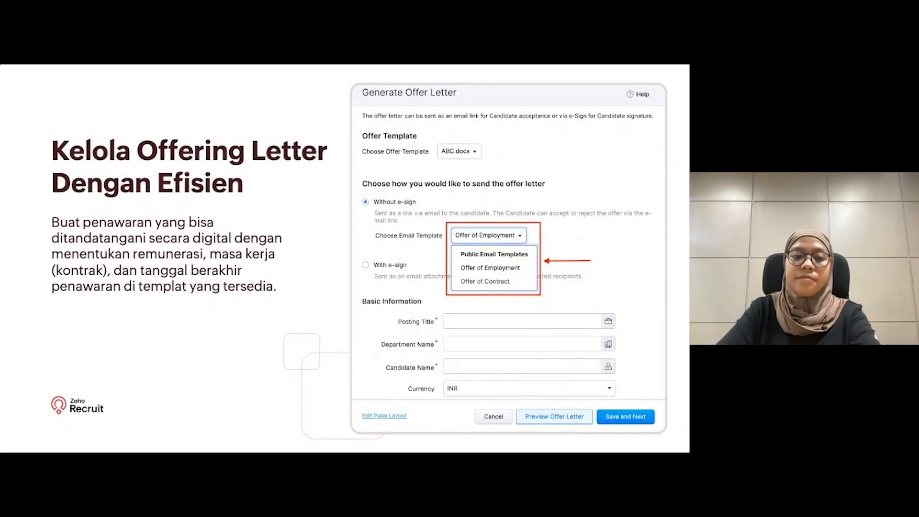
pyautogui.press('Right')
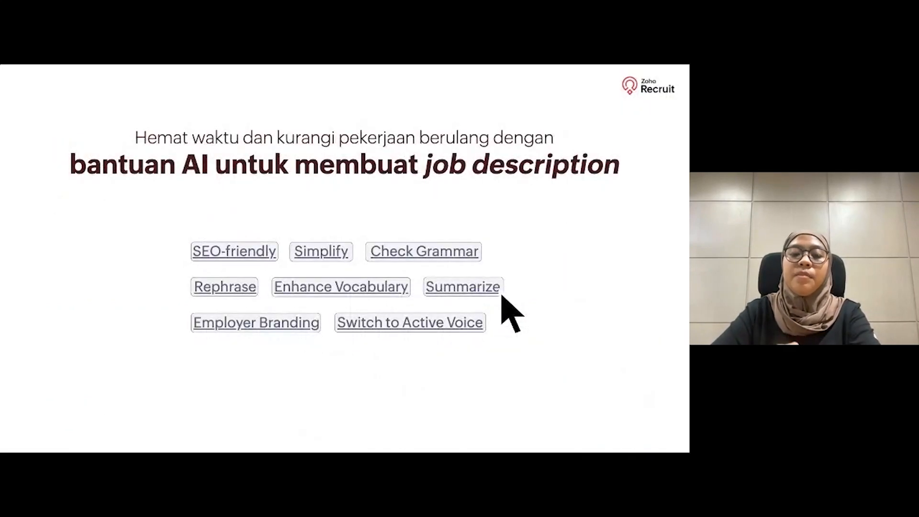